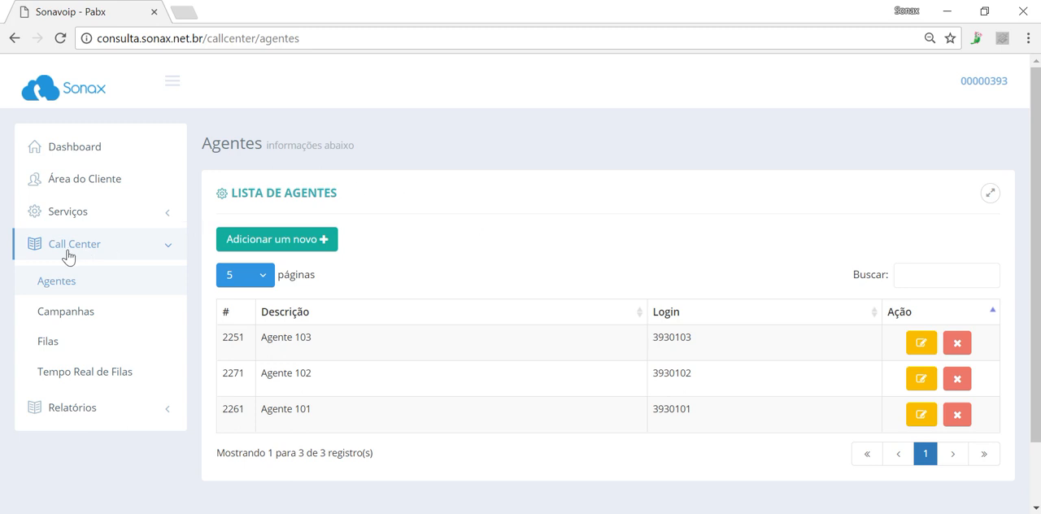
Open the call center queue list (Filas) and examine the queues' descriptions and their Ativo/Receptivo types
left_click(61, 342)
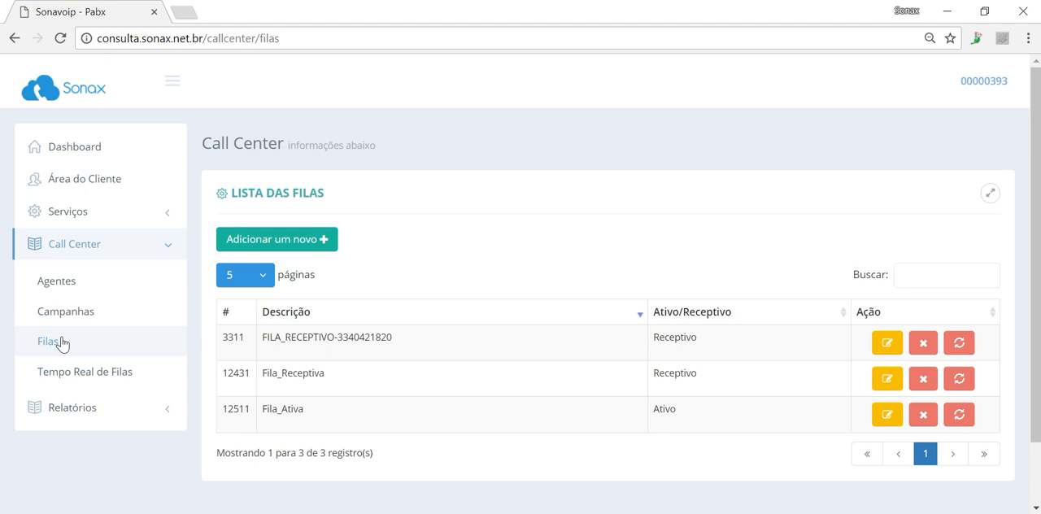
double_click(692, 340)
double_click(665, 410)
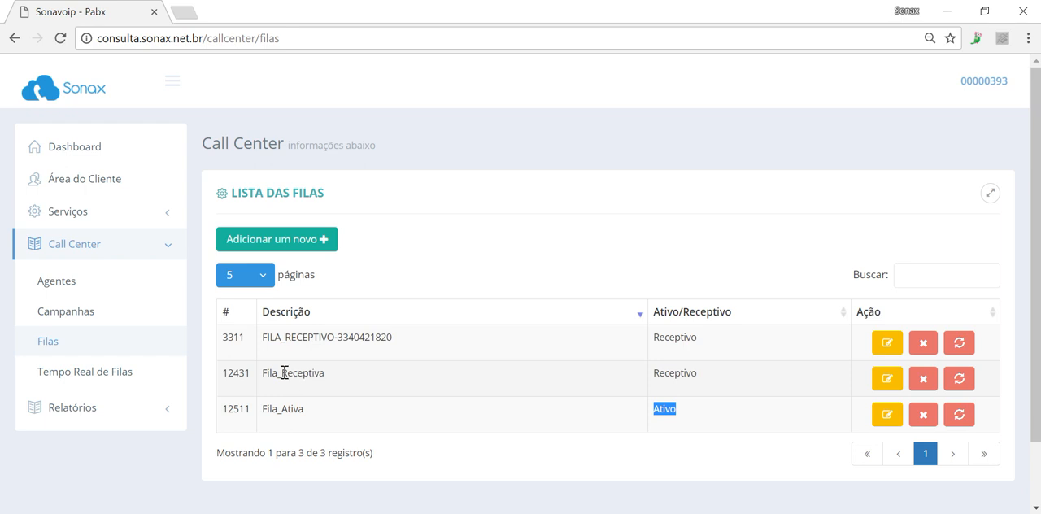
left_click_drag(410, 347, 263, 348)
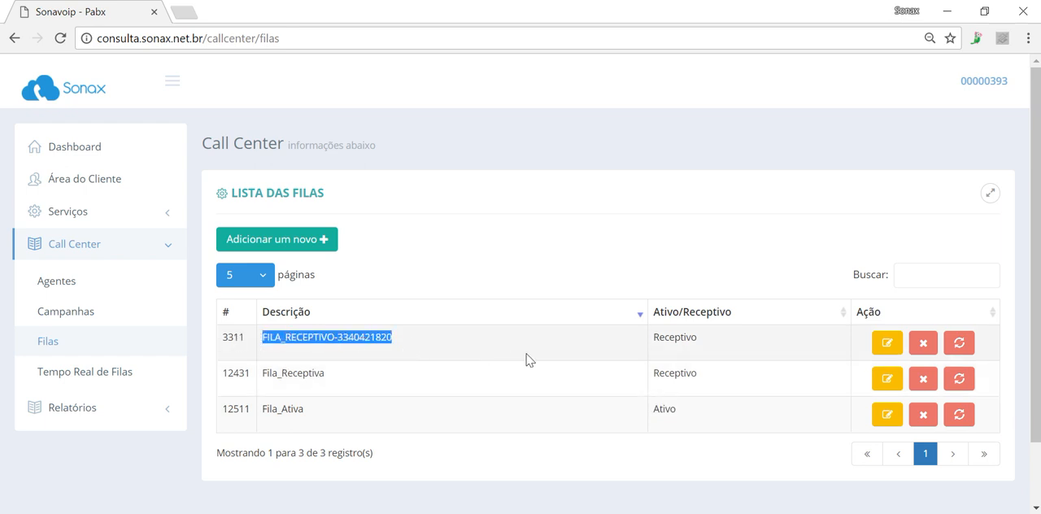
left_click(475, 341)
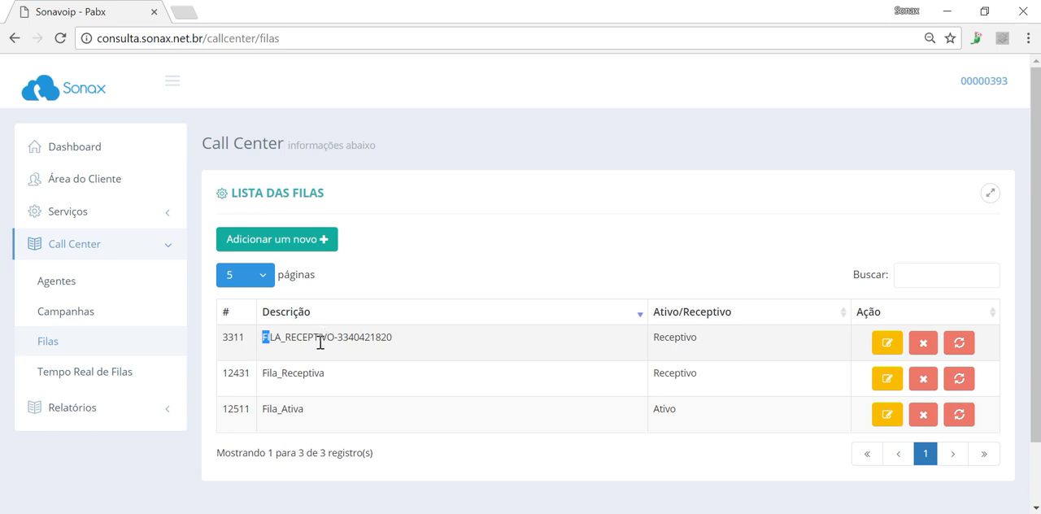
left_click_drag(265, 337, 401, 340)
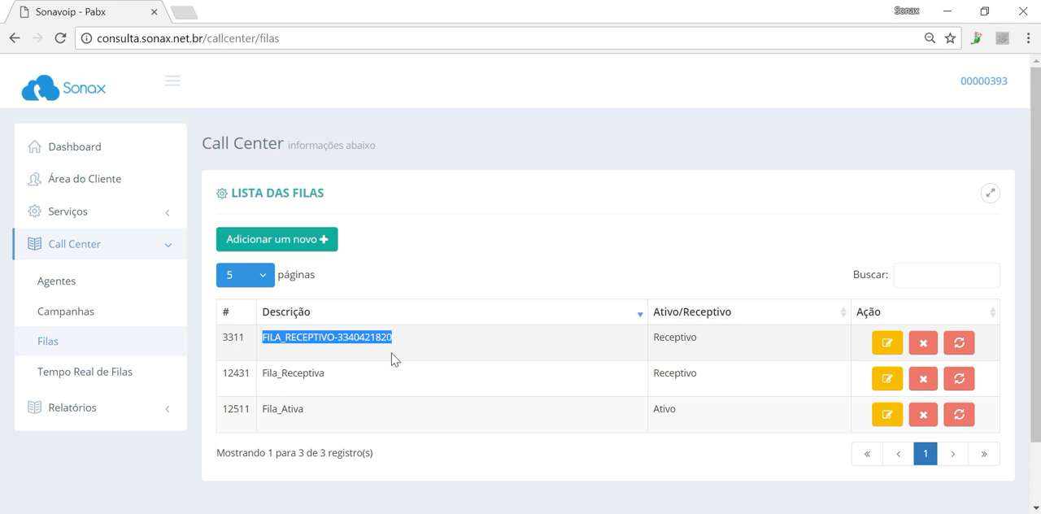
left_click(414, 348)
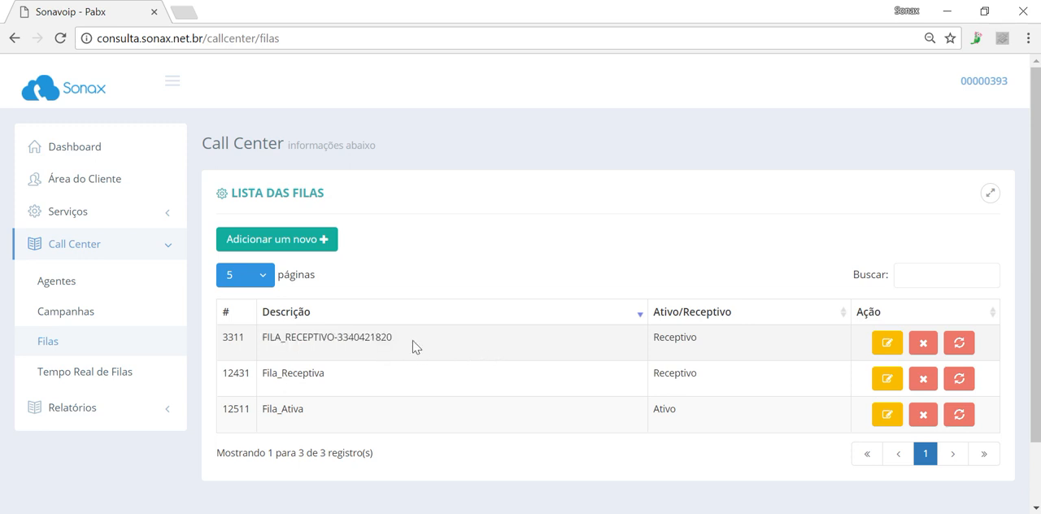
double_click(369, 341)
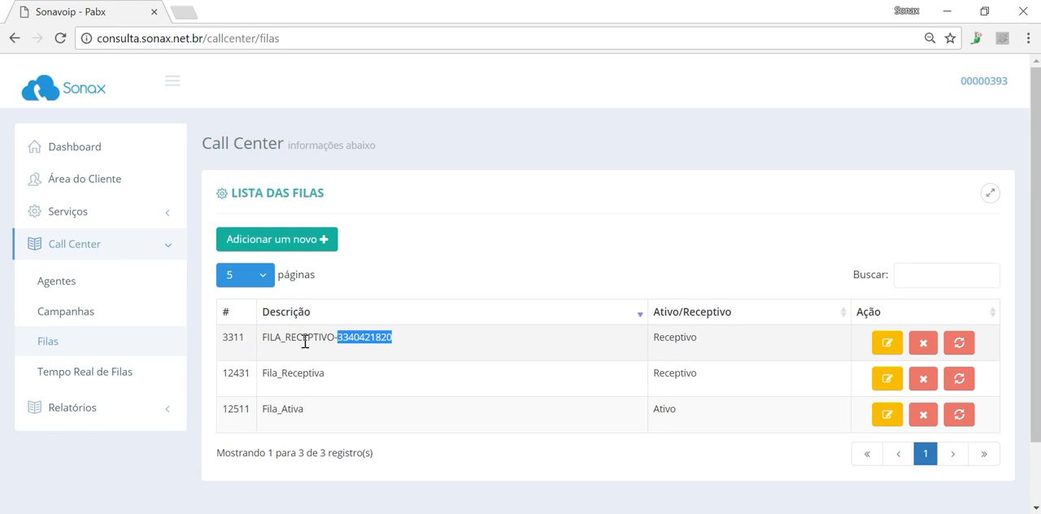
Open the Receptivo queue with ID 3311 for editing and add extensions 1006, 909 and 919 to it
left_click(881, 344)
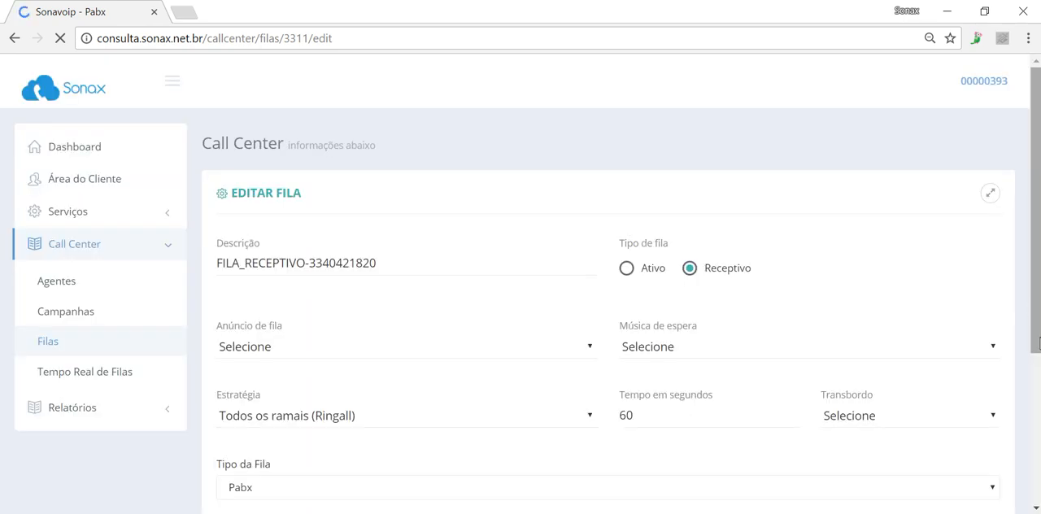
scroll(794, 309, "down", 4)
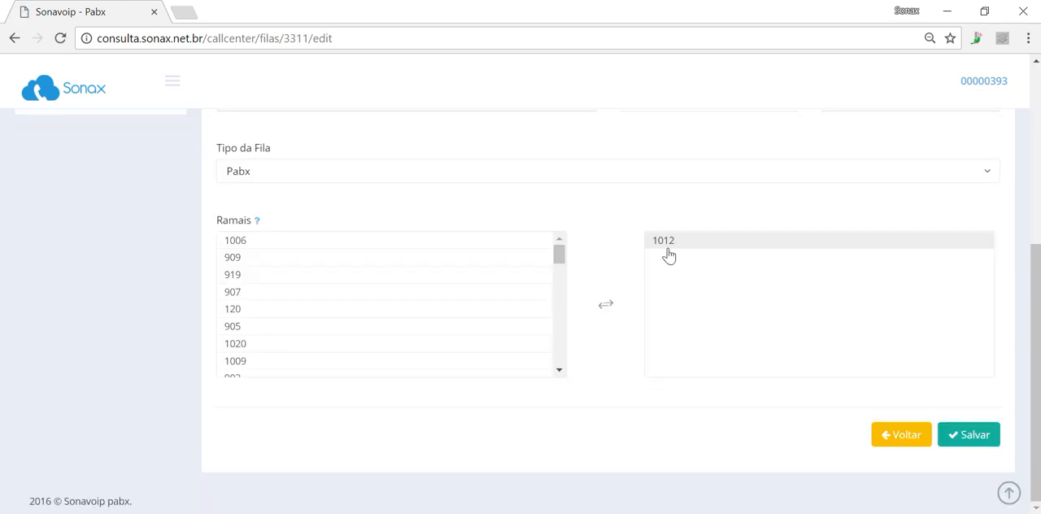
left_click(342, 247)
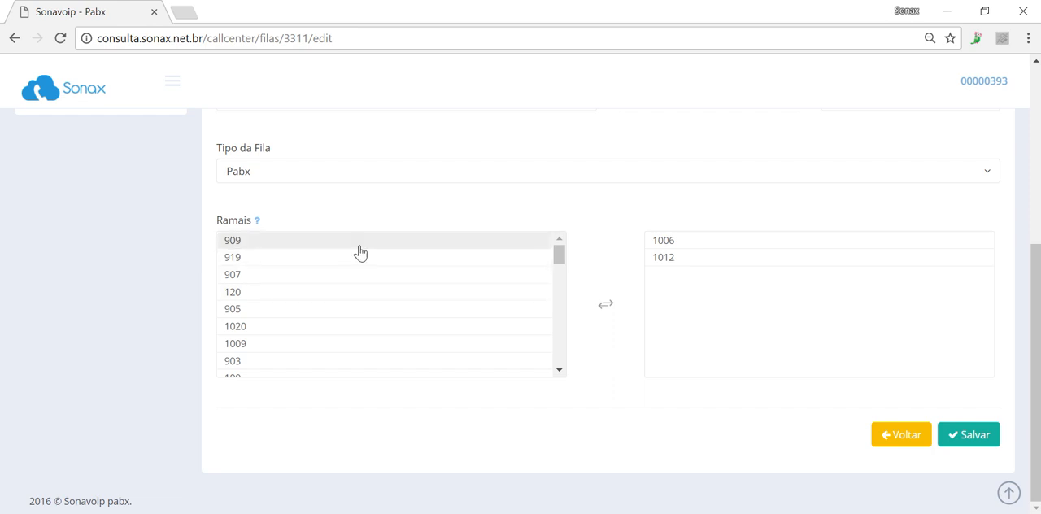
left_click(361, 244)
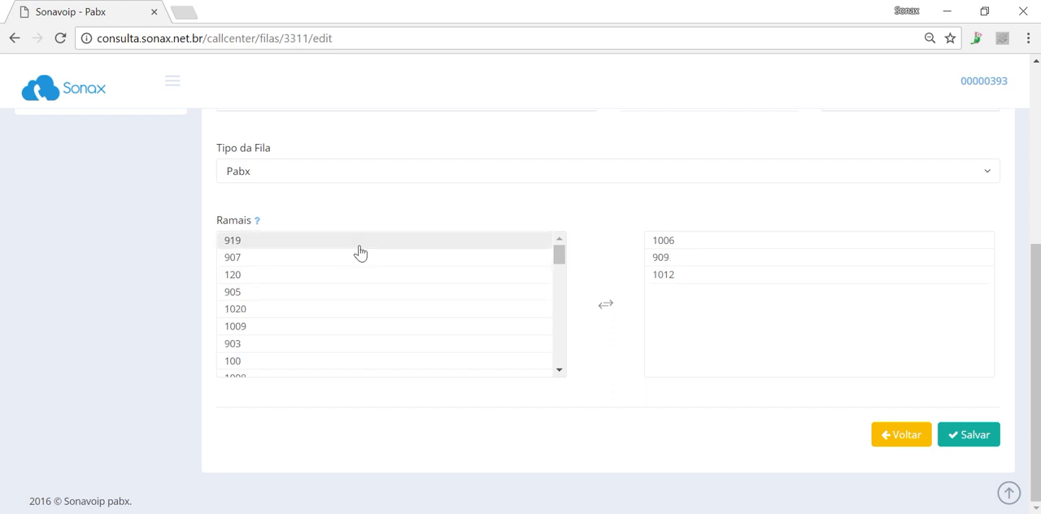
left_click(360, 250)
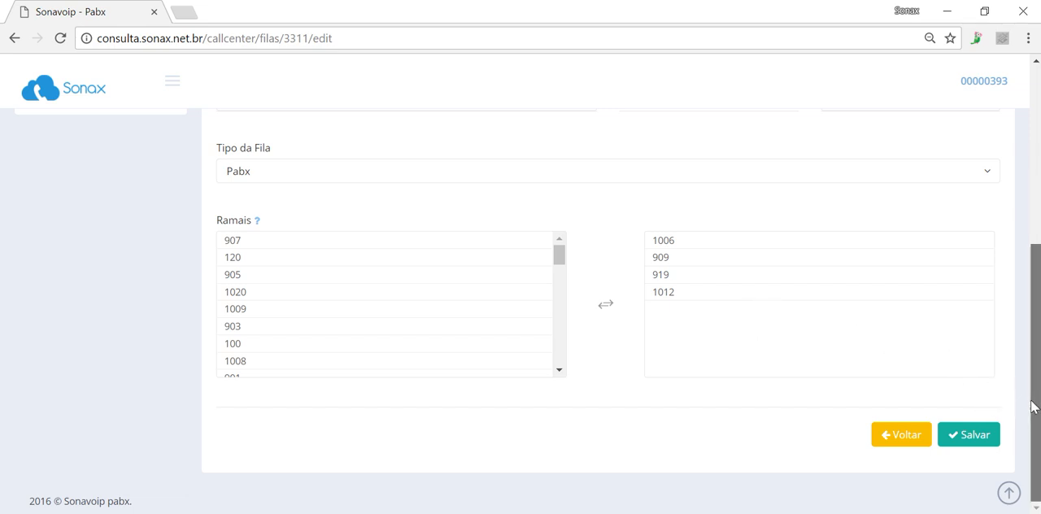
Check the available queue types (Tipo da Fila) and keep Pabx as the choice
left_click_drag(1033, 402, 1033, 355)
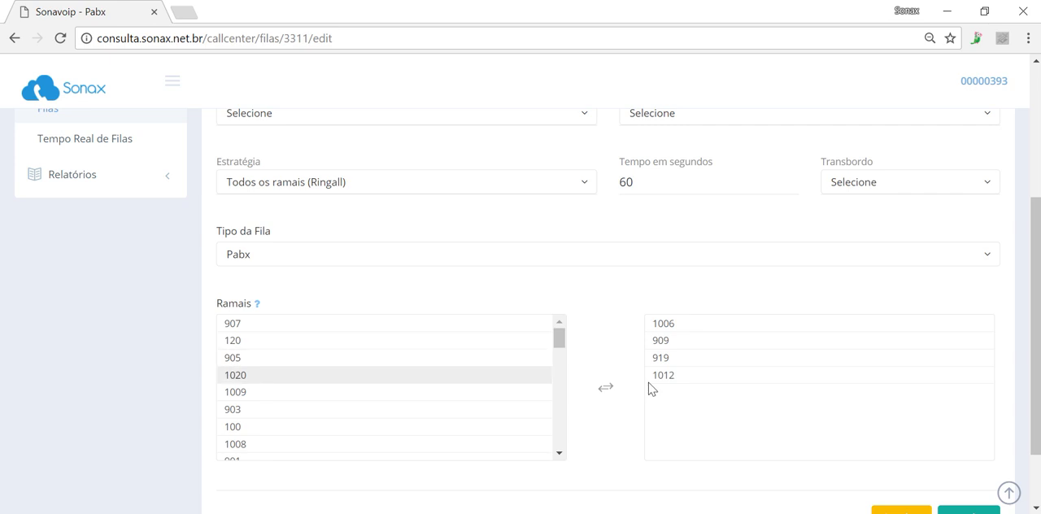
left_click_drag(1033, 374, 1033, 288)
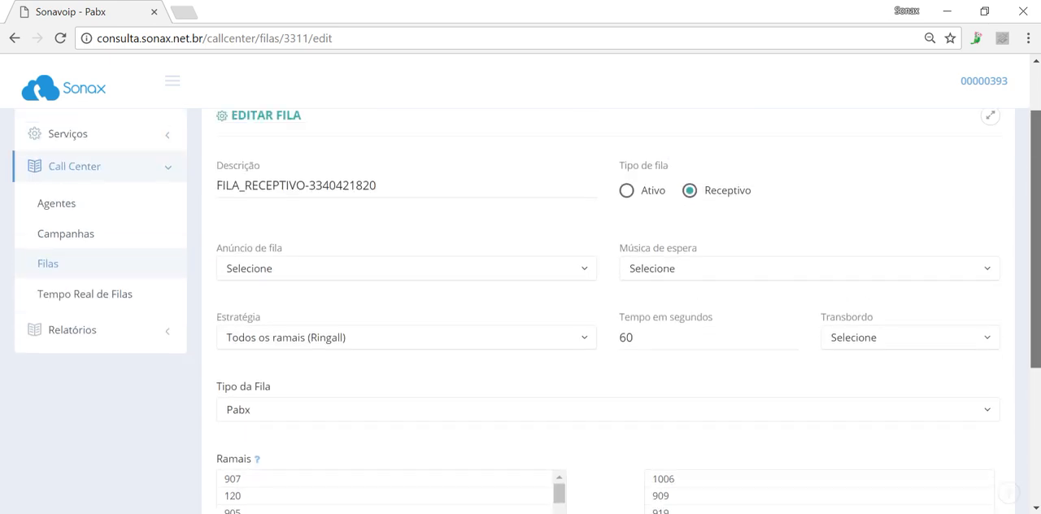
left_click(321, 411)
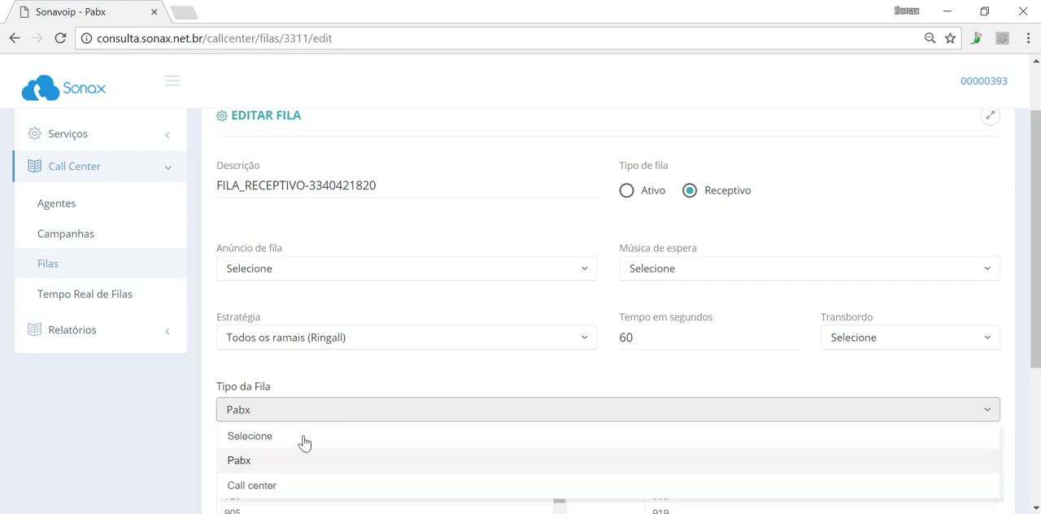
left_click(293, 470)
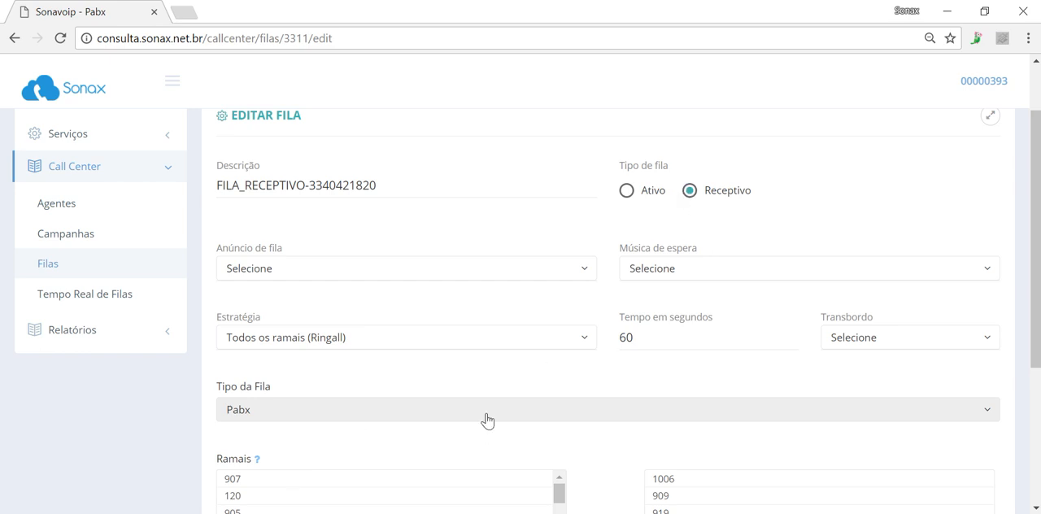
Review the audio options for the queue announcement (Anúncio de fila), then examine the hold music and description fields
left_click(410, 279)
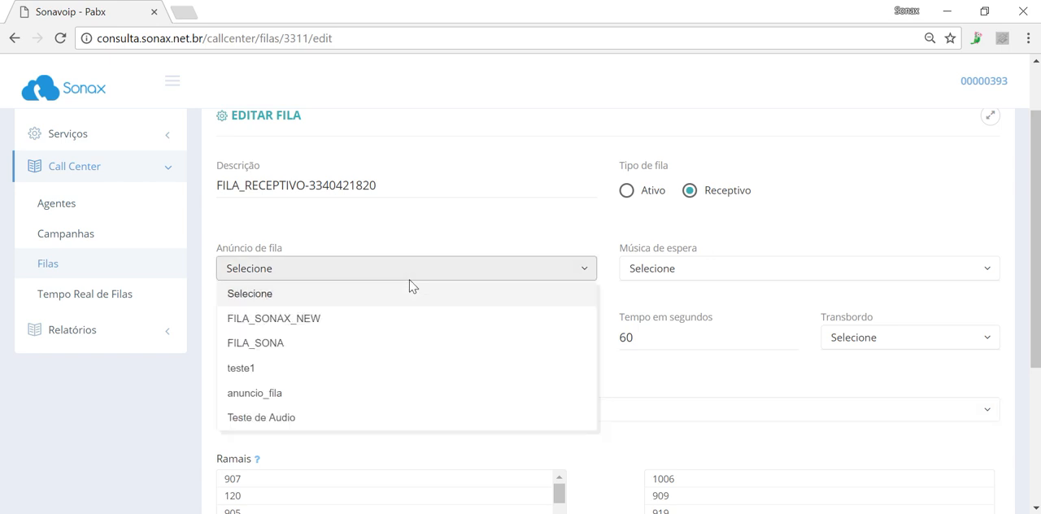
left_click(553, 226)
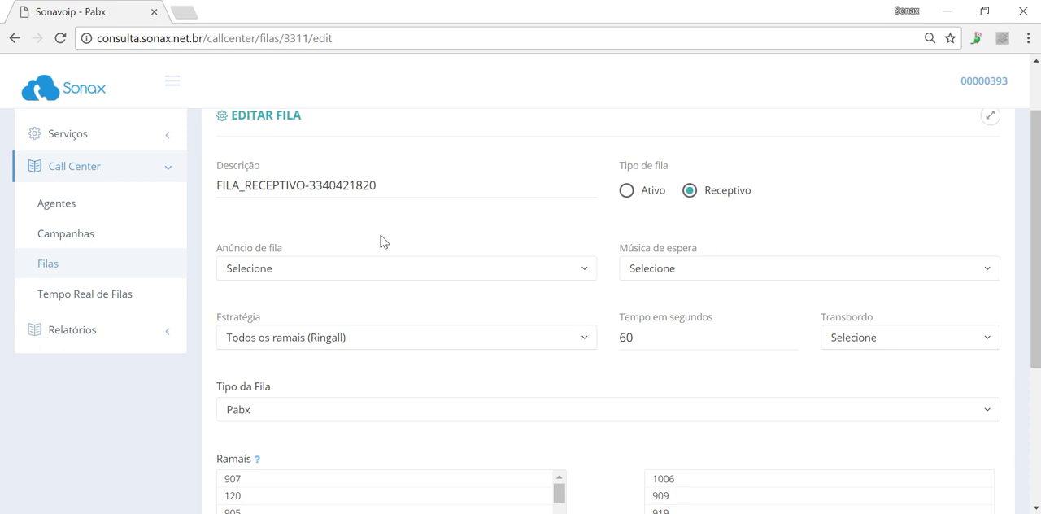
left_click(365, 269)
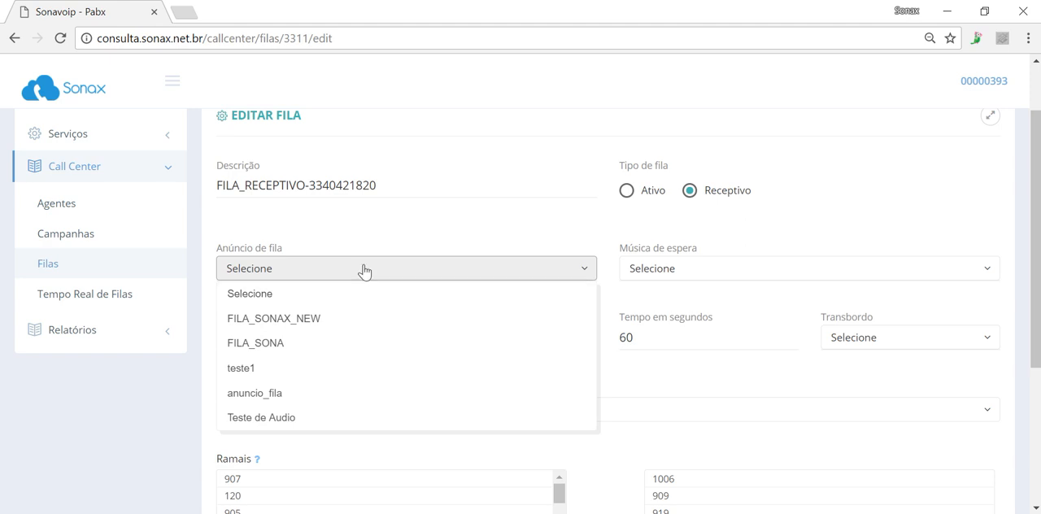
left_click(672, 267)
left_click(672, 267)
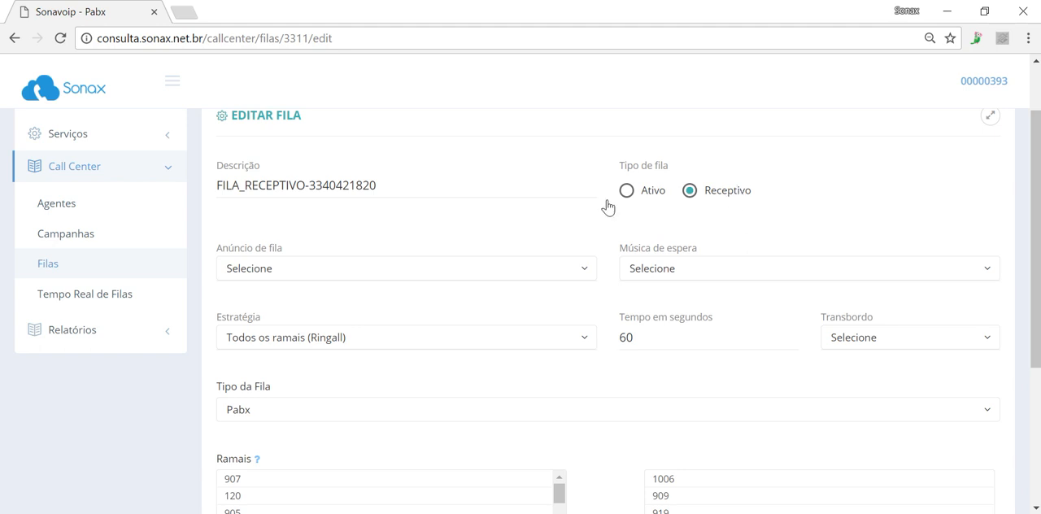
triple_click(392, 187)
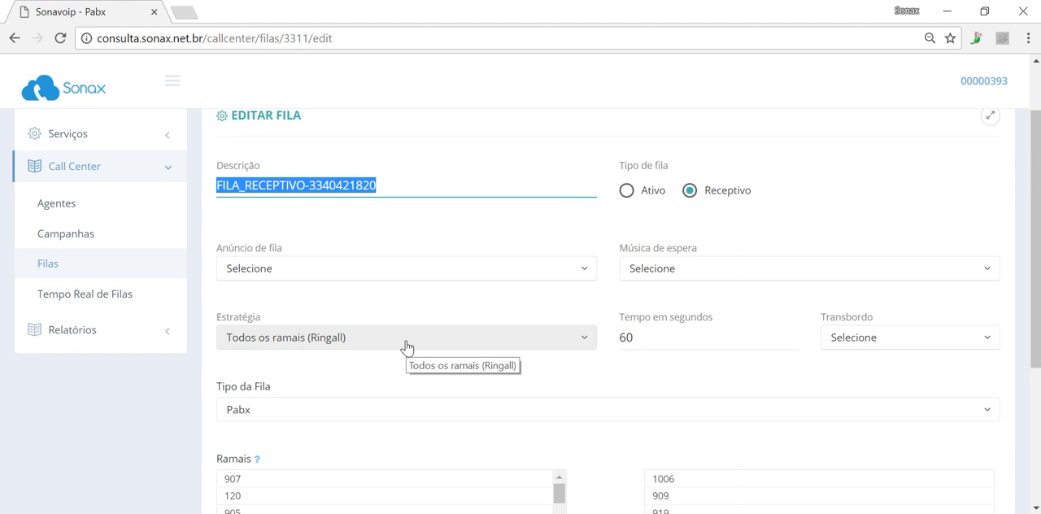
Try the Balanceamento strategy, set the queue strategy to Prioridade de ramal instead, and check the time per extension
left_click(374, 347)
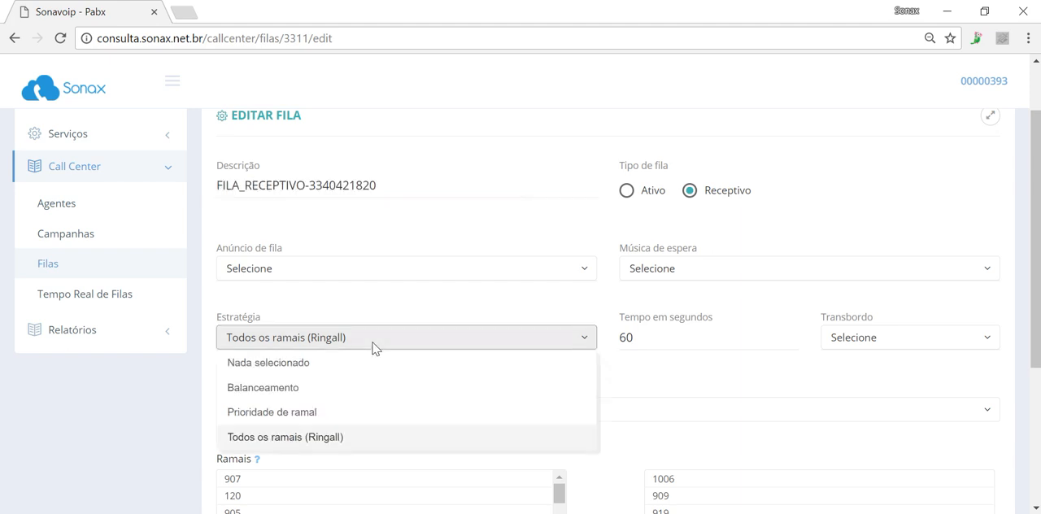
left_click(364, 398)
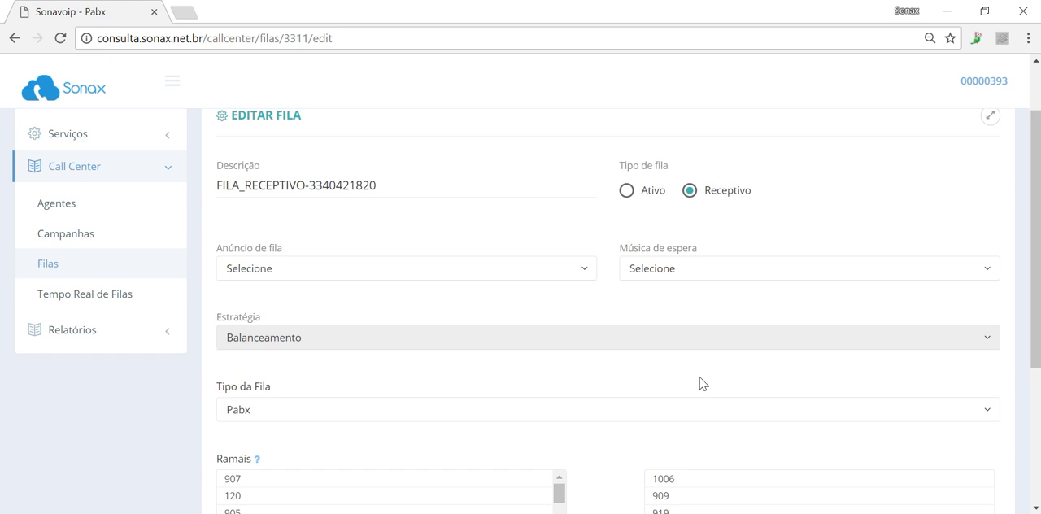
left_click(606, 348)
left_click(491, 418)
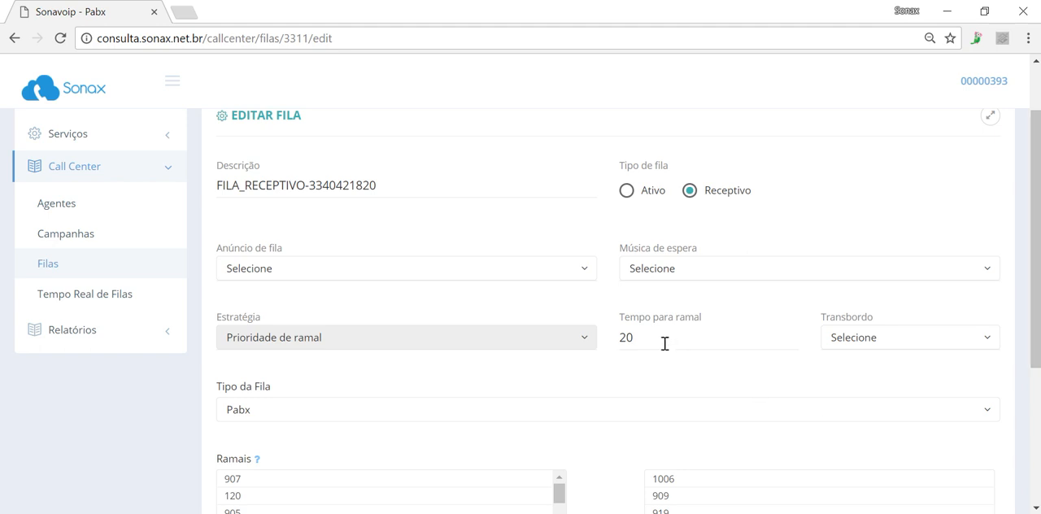
left_click(617, 341)
double_click(621, 343)
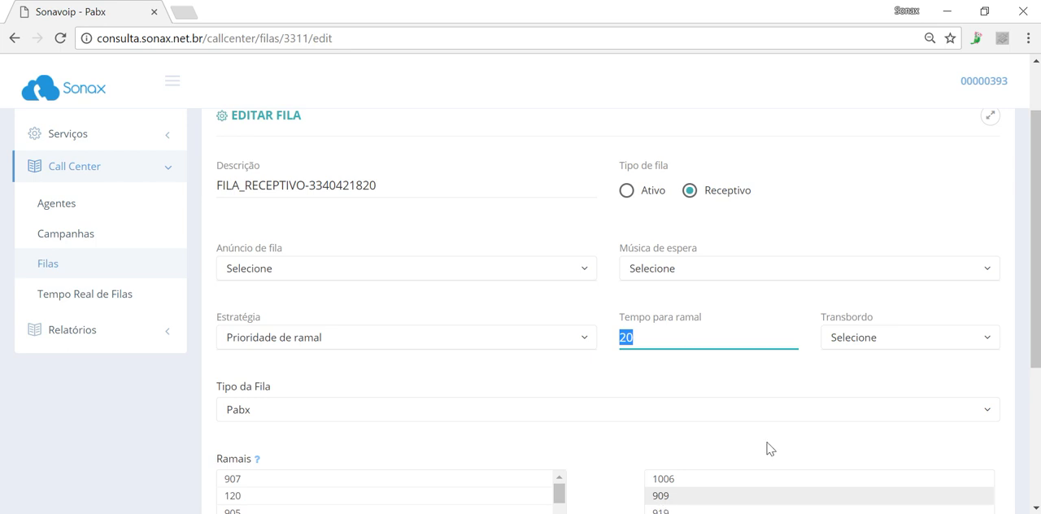
Remove extension 1012 from the queue's selected extensions and add it back from the available ones
left_click_drag(1037, 317, 1036, 366)
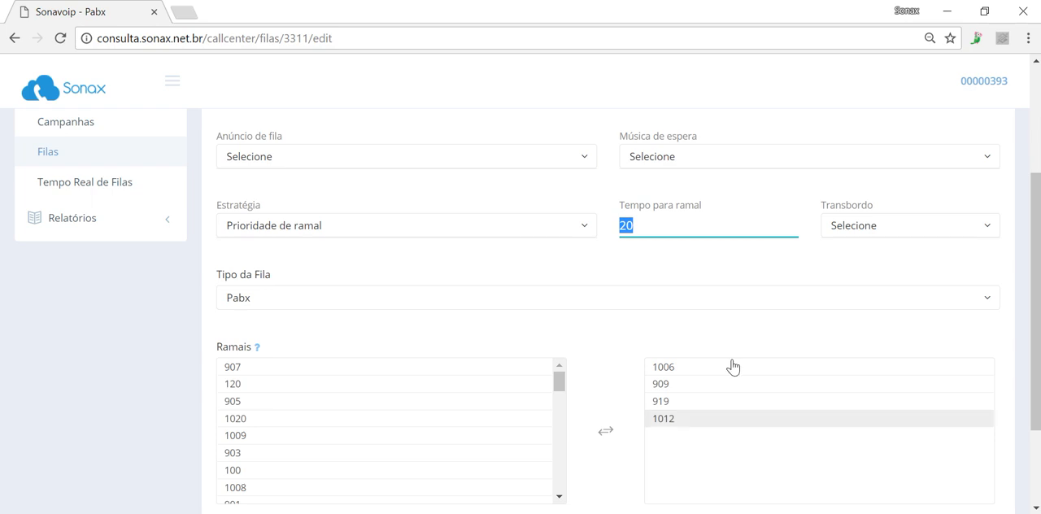
left_click_drag(696, 420, 681, 378)
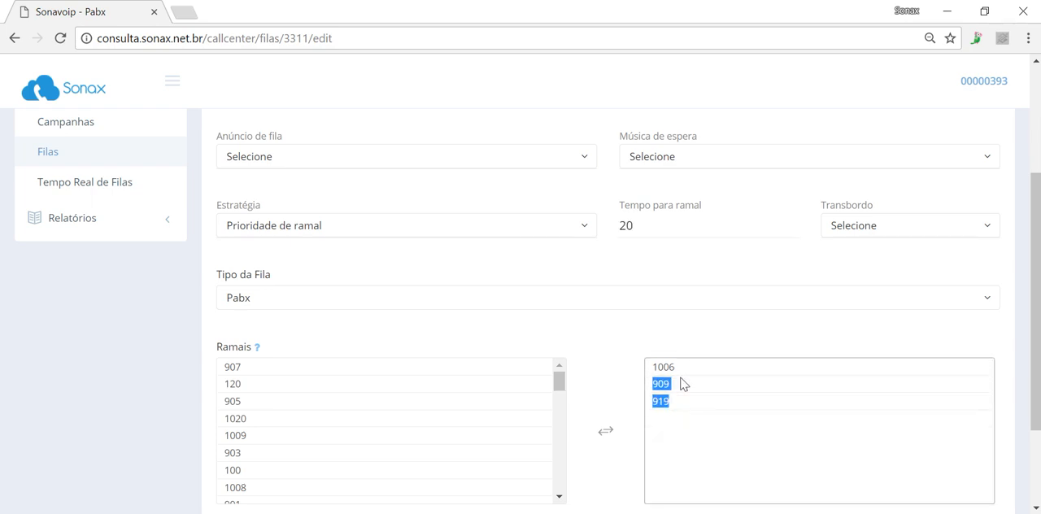
left_click(690, 429)
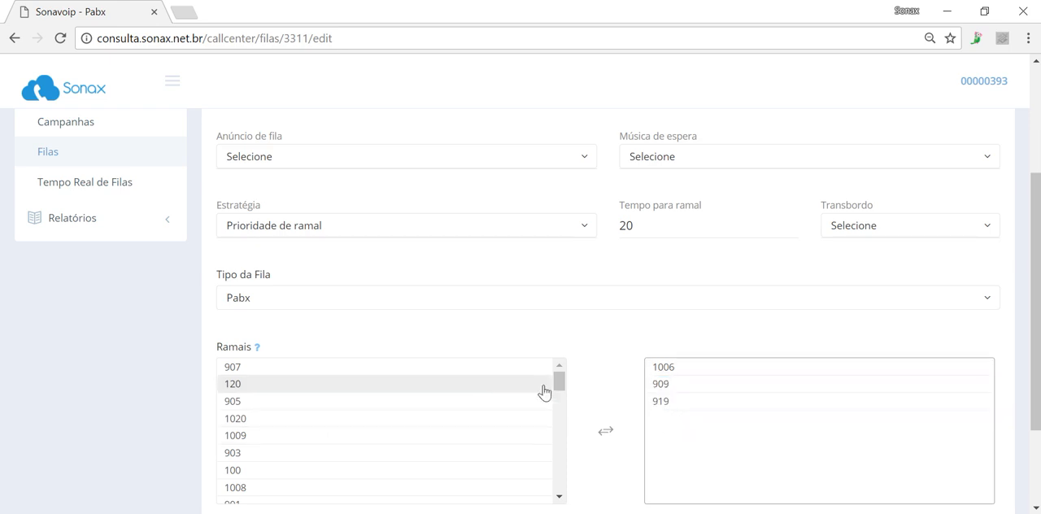
left_click_drag(558, 386, 558, 506)
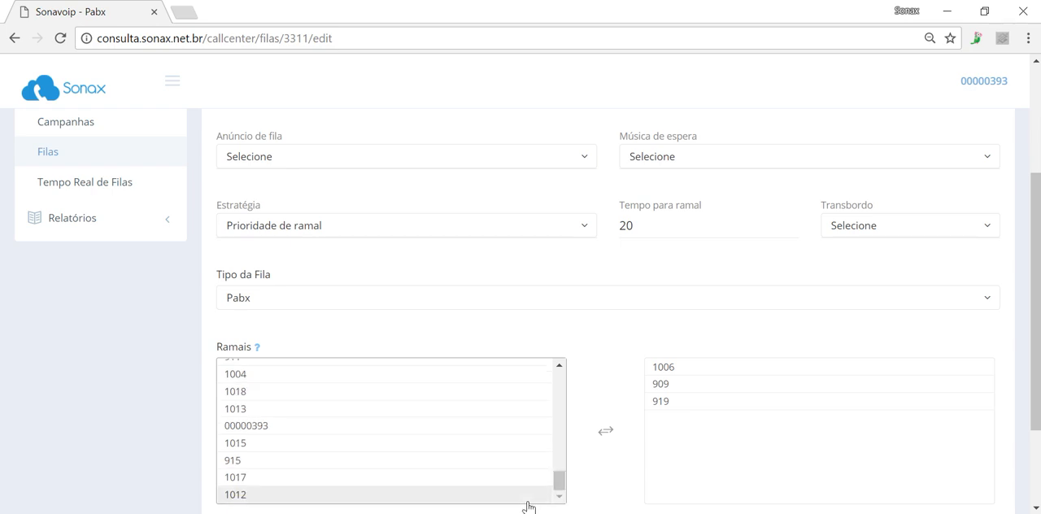
left_click(528, 498)
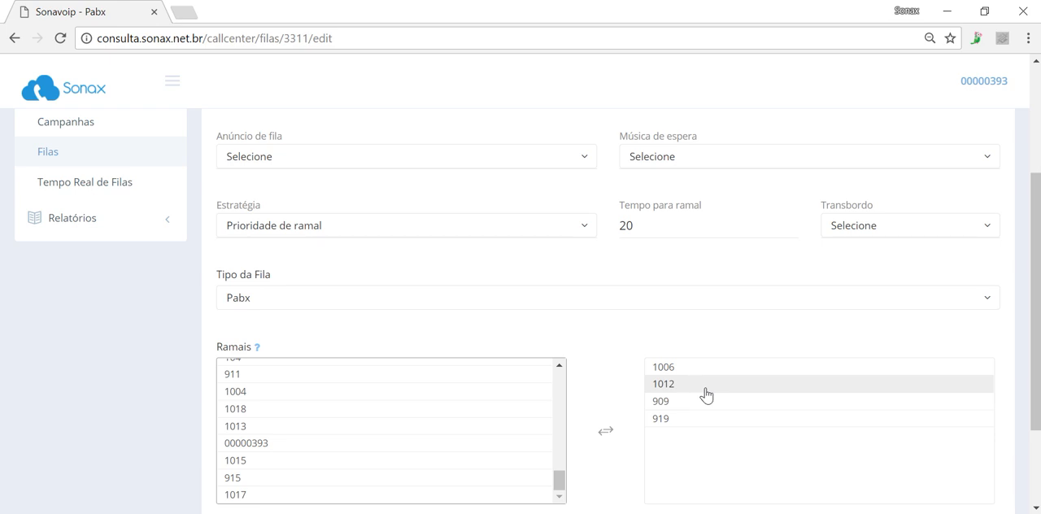
Reorder the queue's selected extensions by priority as 1012, 1006, 919, 909
left_click_drag(706, 395, 648, 485)
left_click(667, 422)
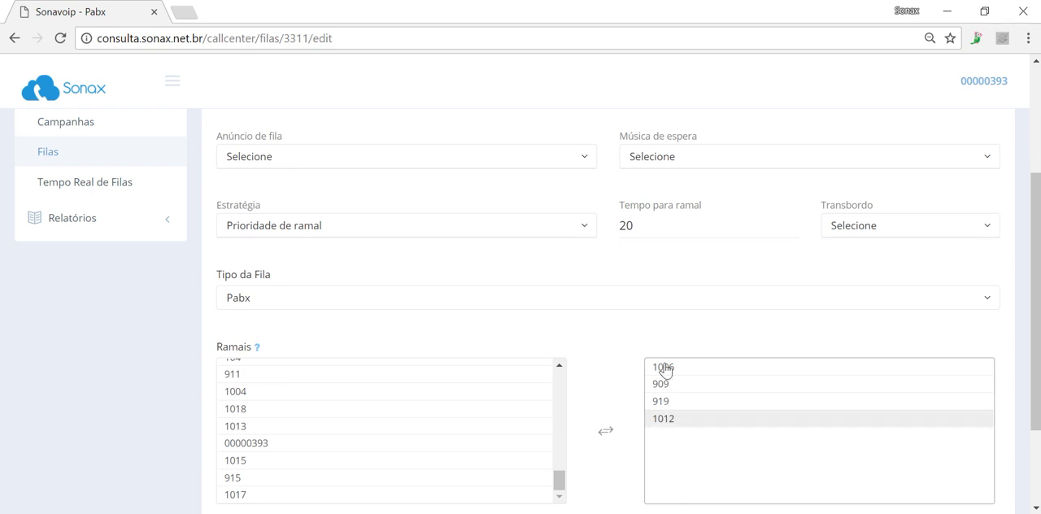
left_click_drag(666, 370, 682, 372)
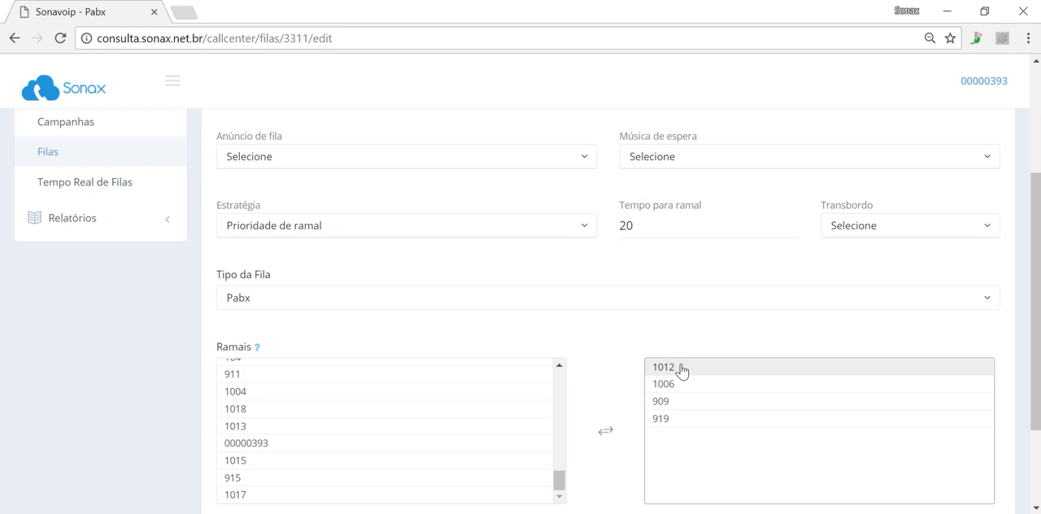
left_click_drag(675, 418, 686, 393)
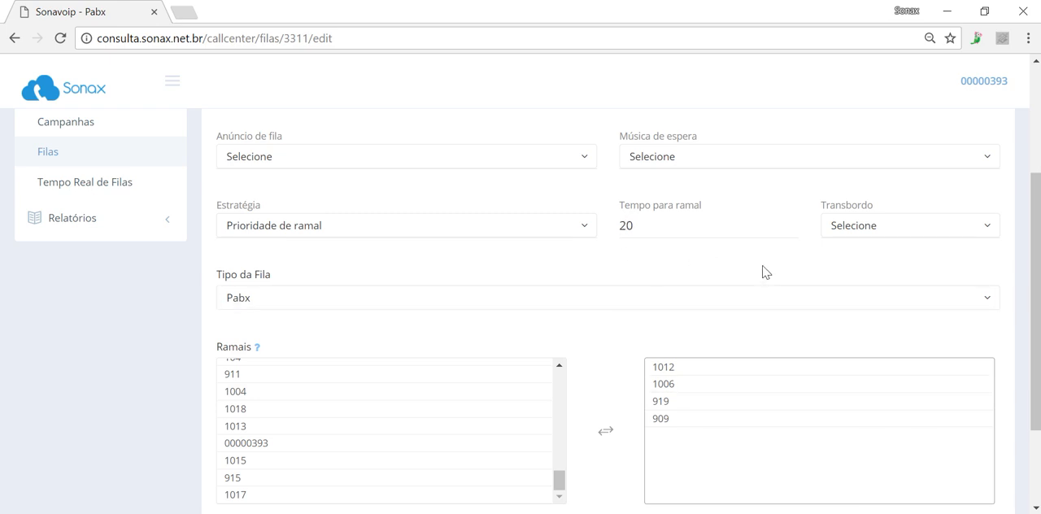
Review the available overflow destinations (Transbordo) for the queue without choosing one
left_click(878, 236)
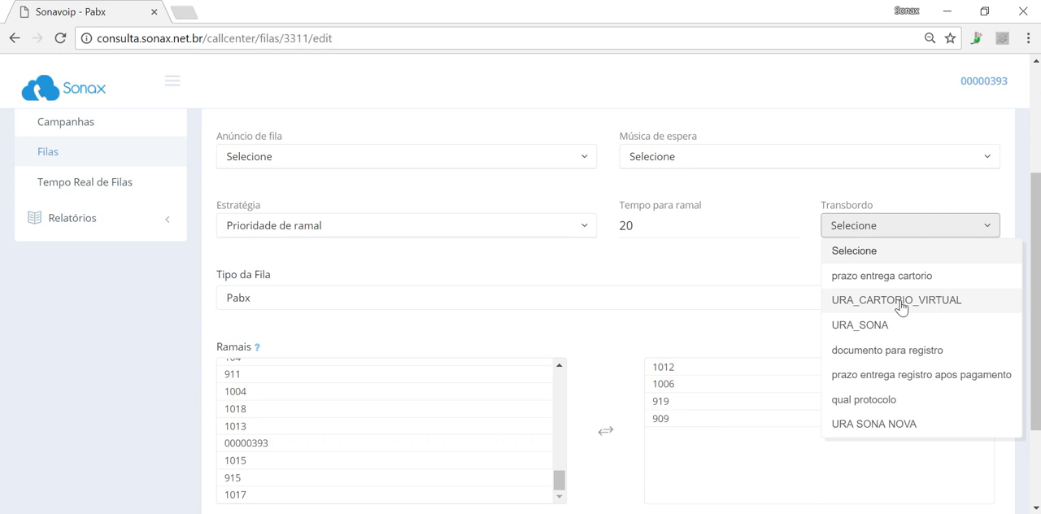
left_click(729, 267)
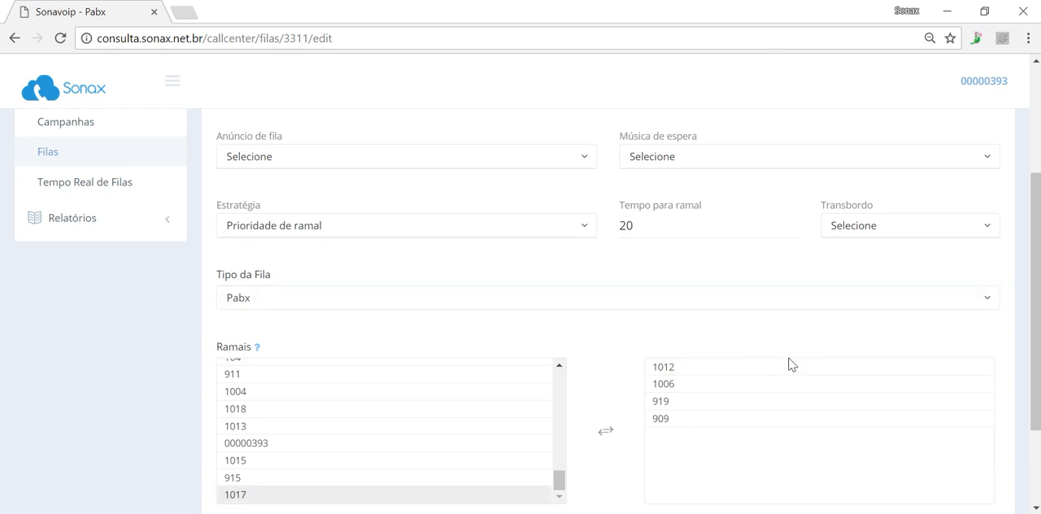
Try the Todos os ramais (Ringall) strategy, set the queue's strategy to Balanceamento instead, and save the queue
left_click(444, 224)
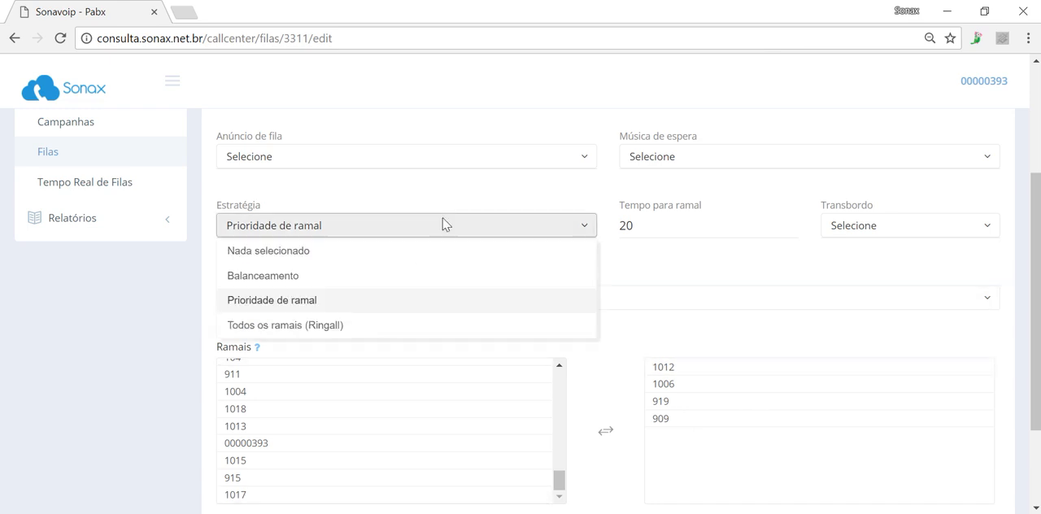
left_click(367, 326)
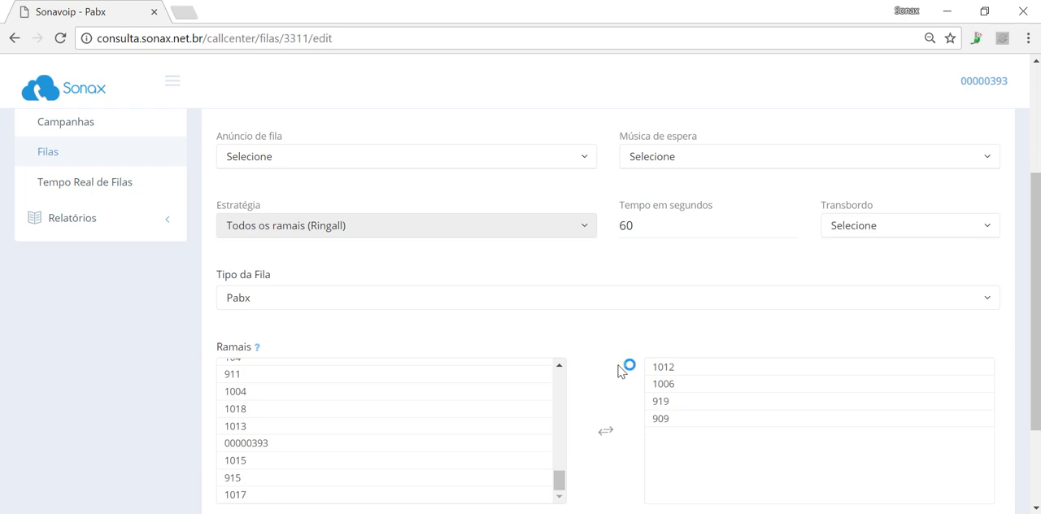
left_click(551, 236)
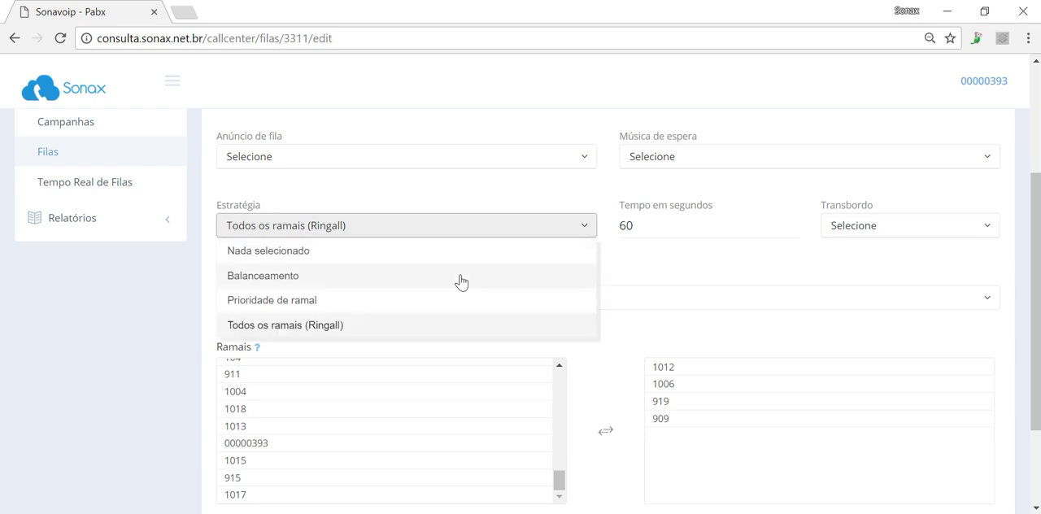
left_click(461, 277)
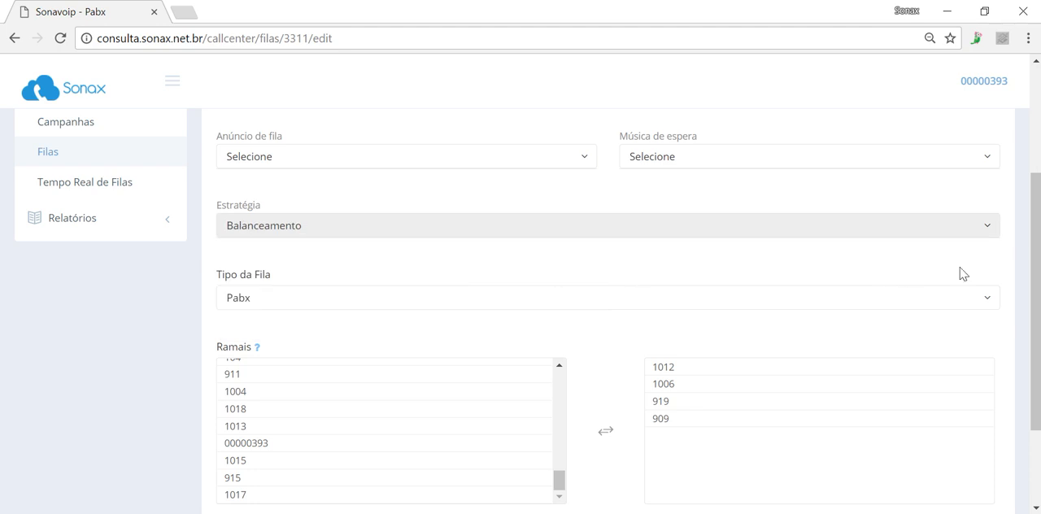
scroll(1030, 325, "down", 2)
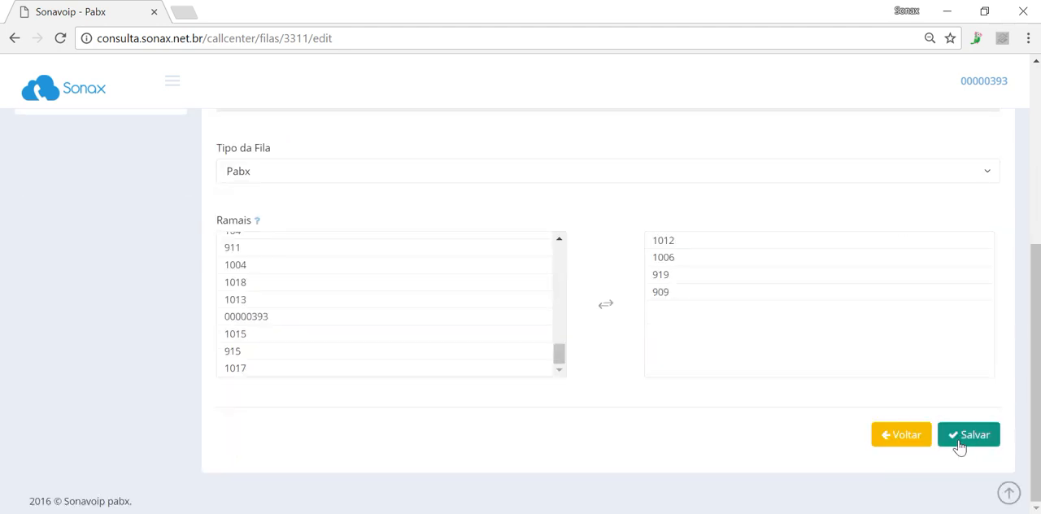
left_click(960, 447)
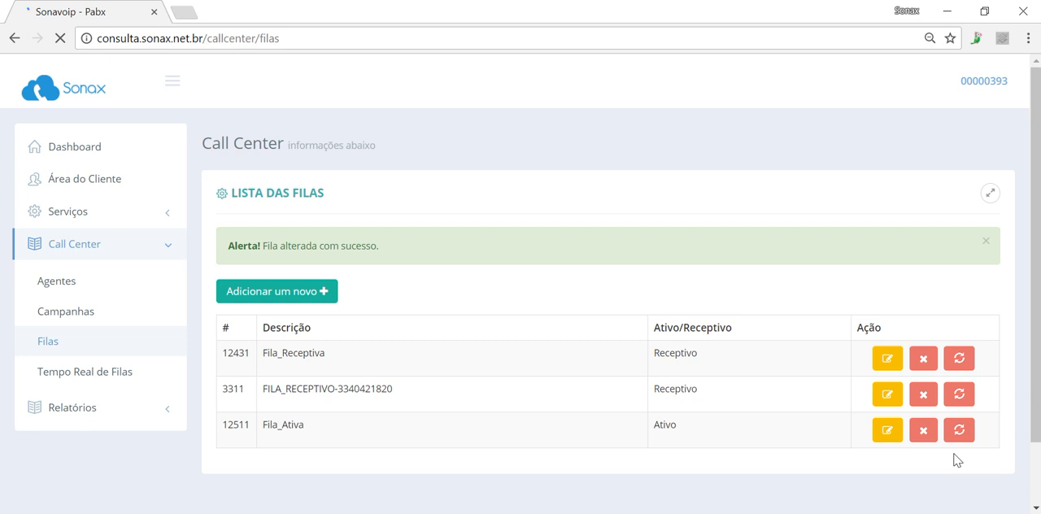
Start a new call center queue of type Ativo with the description "Fila Cobrança"
left_click(317, 291)
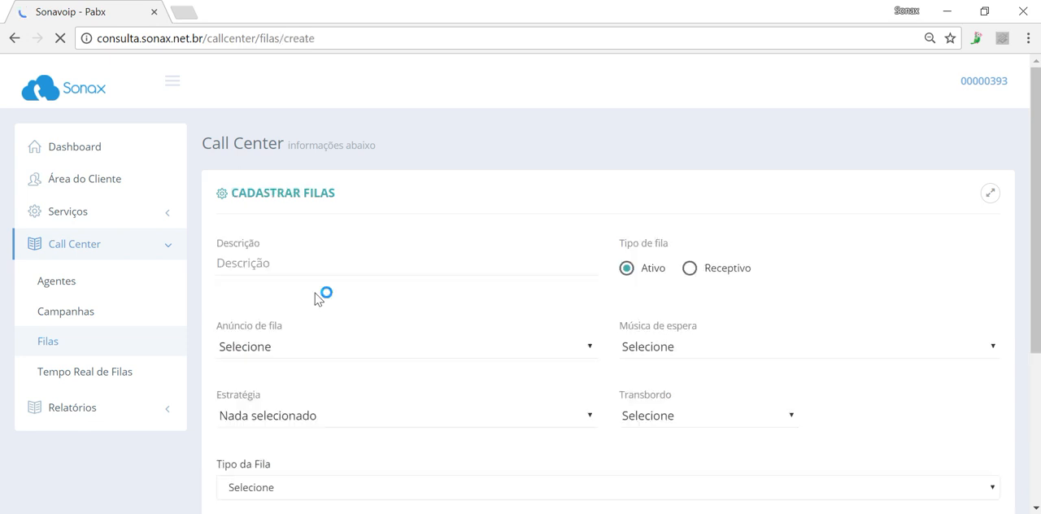
left_click(375, 269)
type("F")
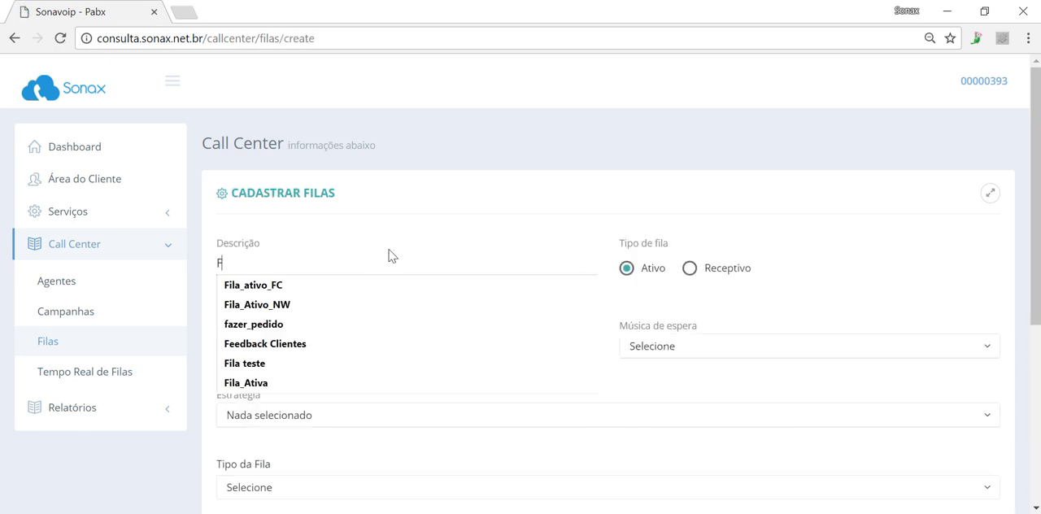
type("ila")
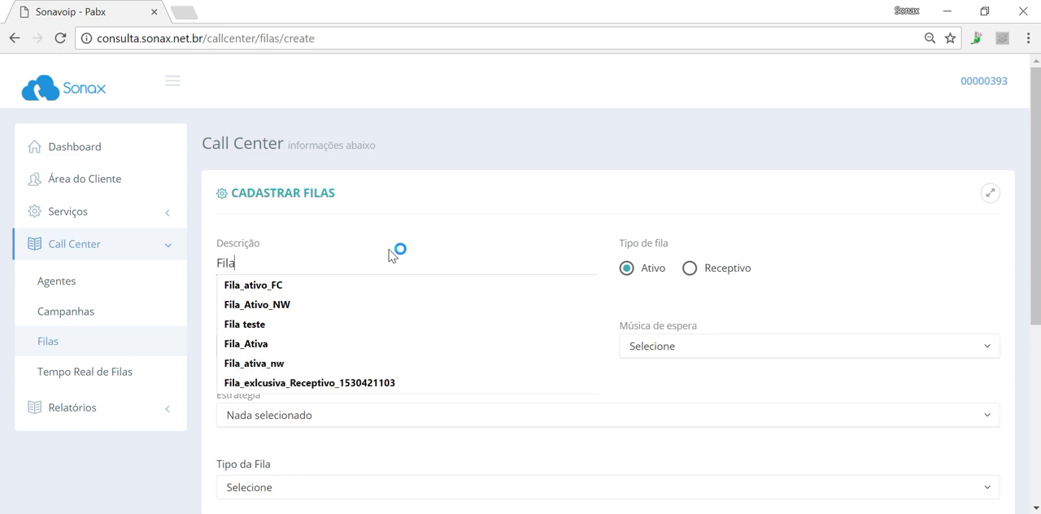
type(" Cobrana")
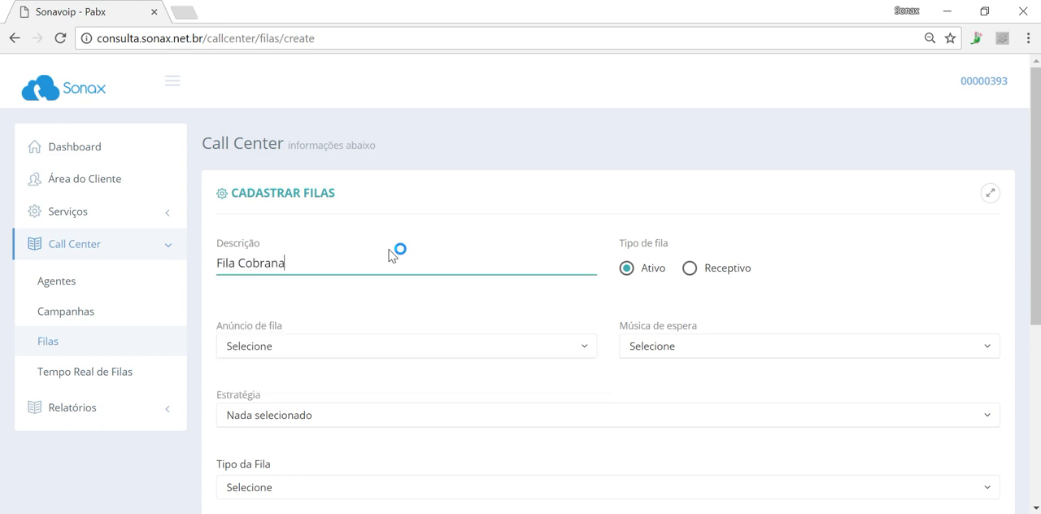
key("BackSpace")
type("ça")
key("Tab")
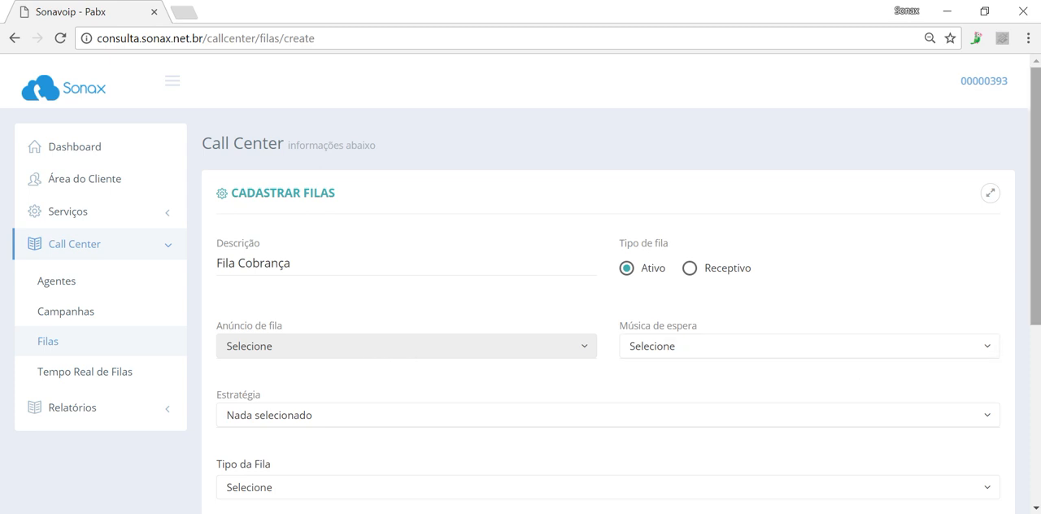
Set the new queue's hold music to ESPERA_NOVO_SONAX and its strategy to Balanceamento
left_click(667, 347)
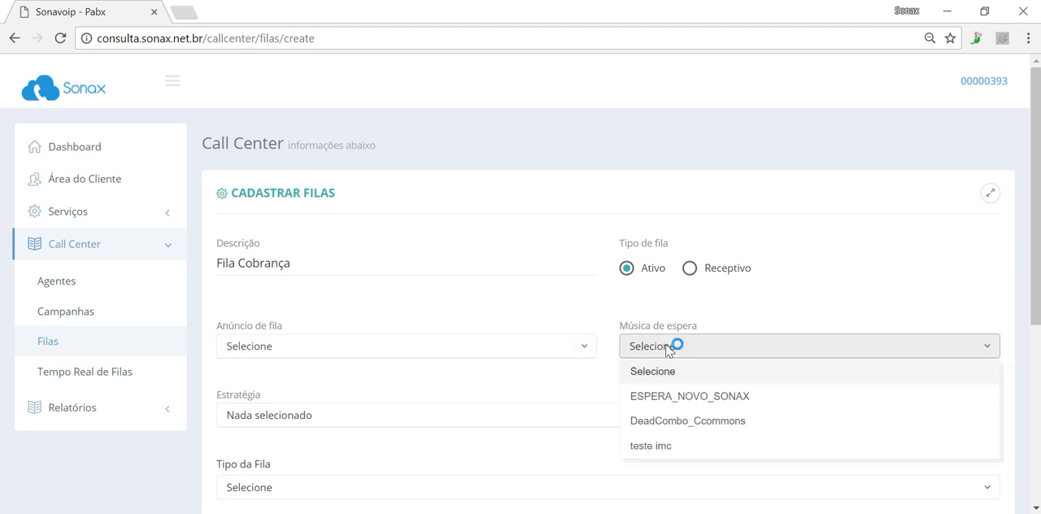
left_click(690, 396)
scroll(1009, 286, "down", 1)
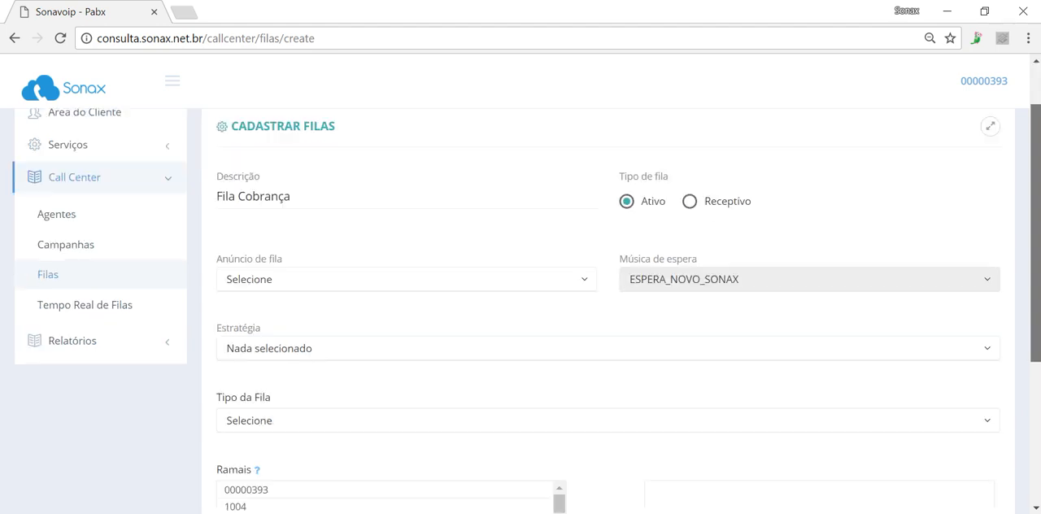
scroll(563, 273, "down", 1)
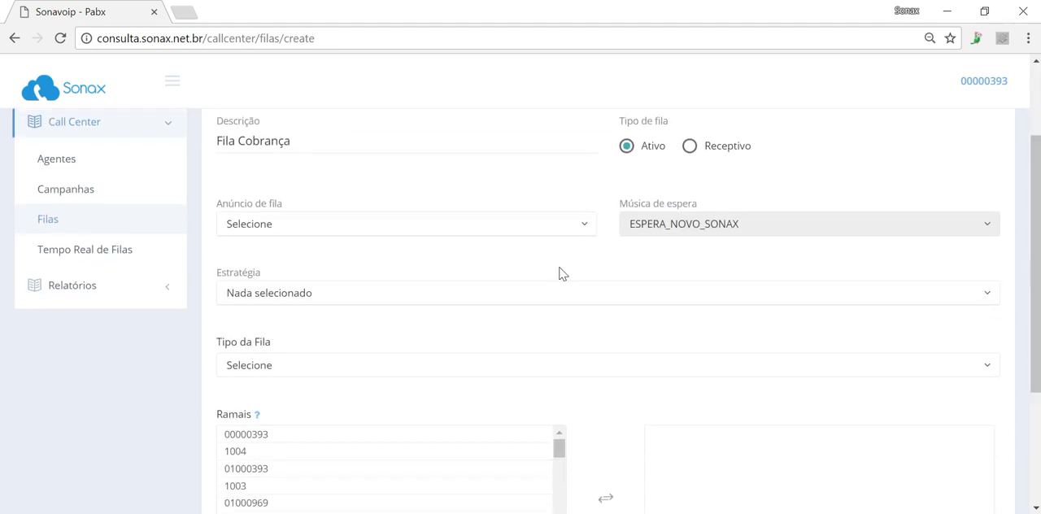
left_click(387, 294)
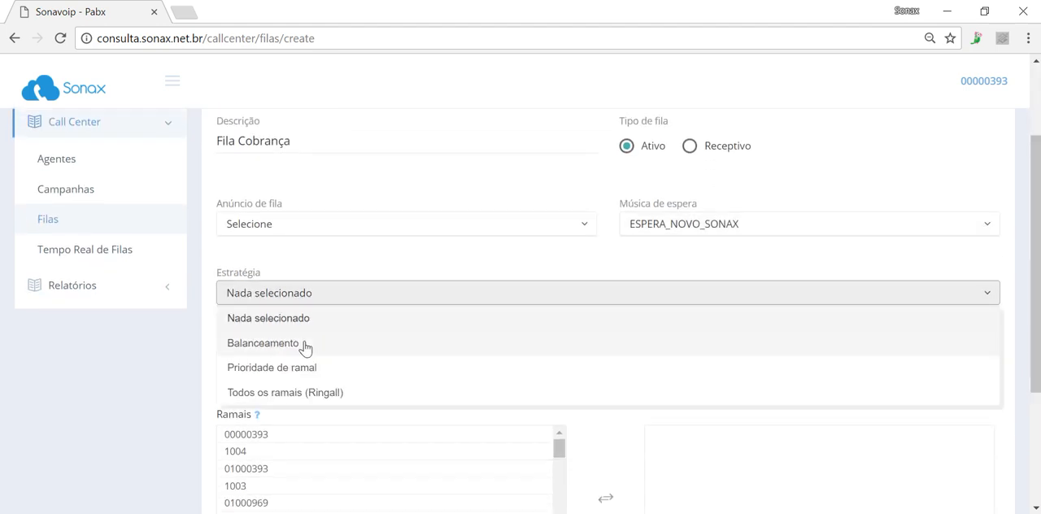
left_click(304, 348)
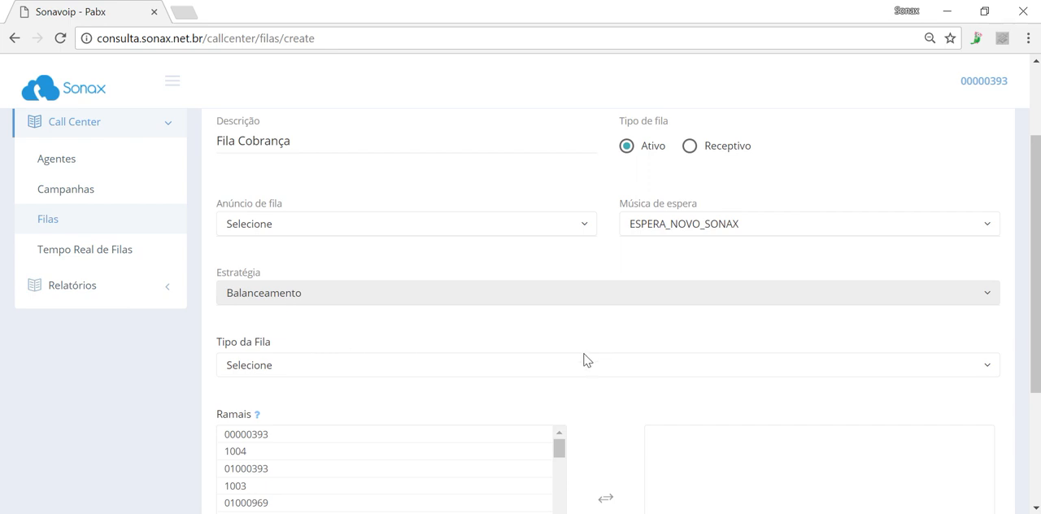
Set Tipo da Fila to Pabx and add extensions 1004 and 1003 to the queue
left_click(553, 372)
left_click(386, 414)
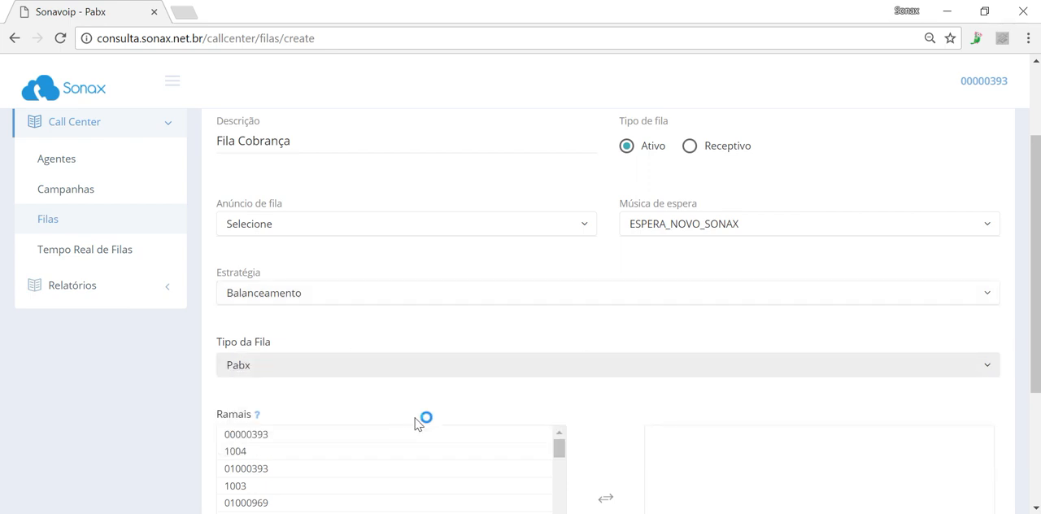
left_click_drag(1038, 291, 1038, 342)
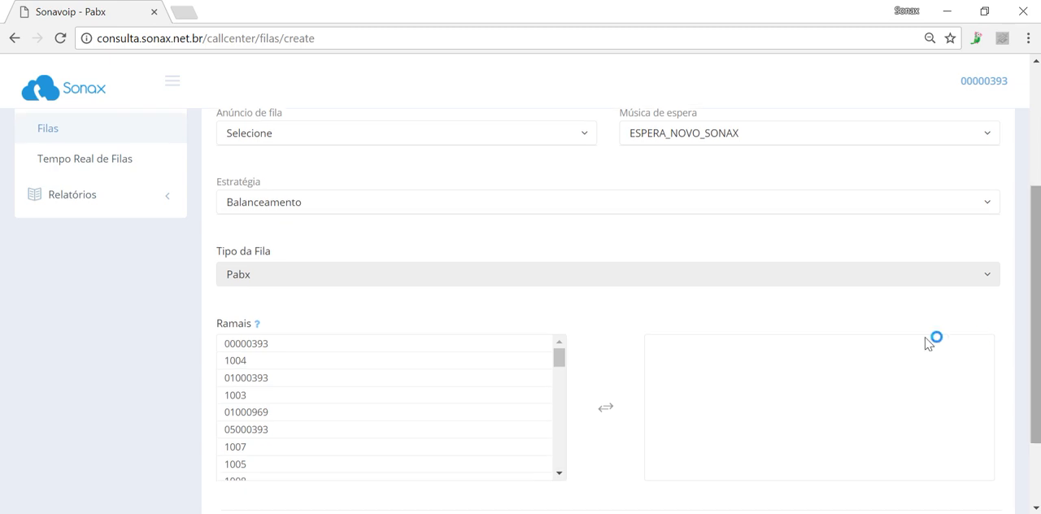
left_click(414, 367)
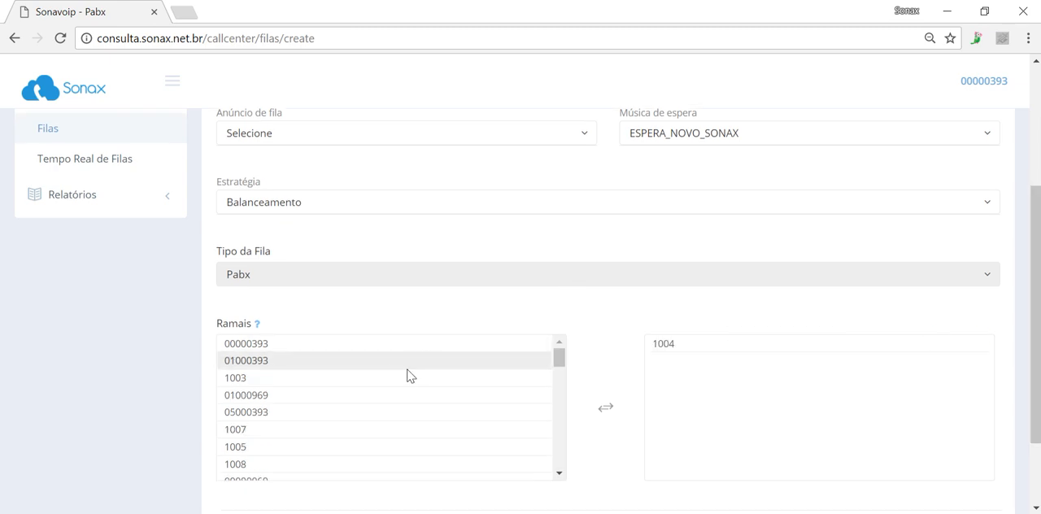
left_click(411, 377)
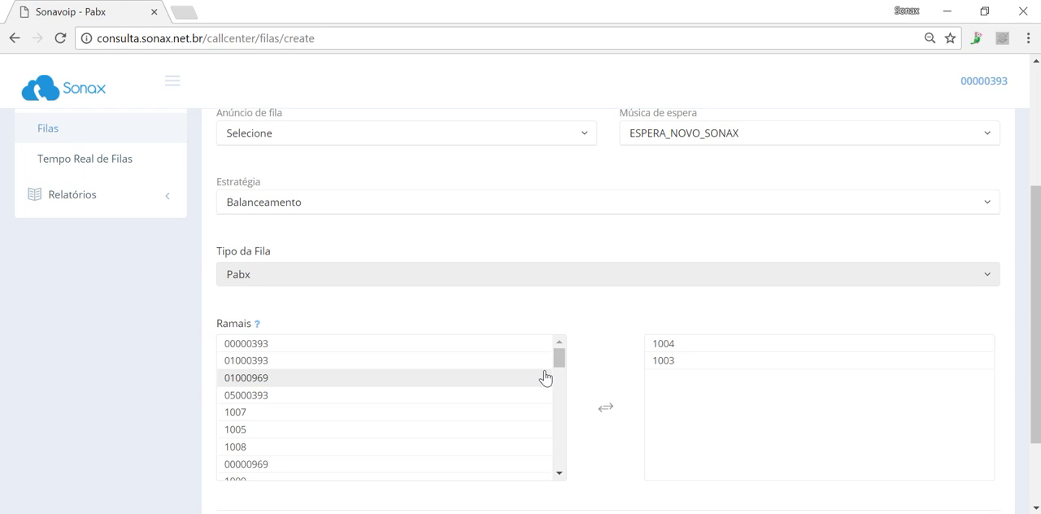
Try to save the "Fila Cobrança" queue and read the resulting alert
scroll(972, 447, "down", 2)
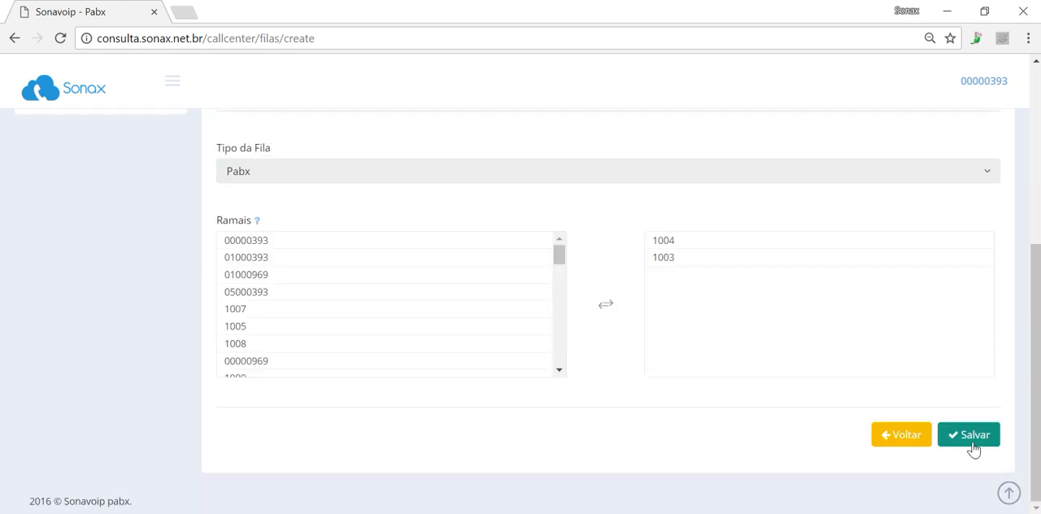
left_click(974, 443)
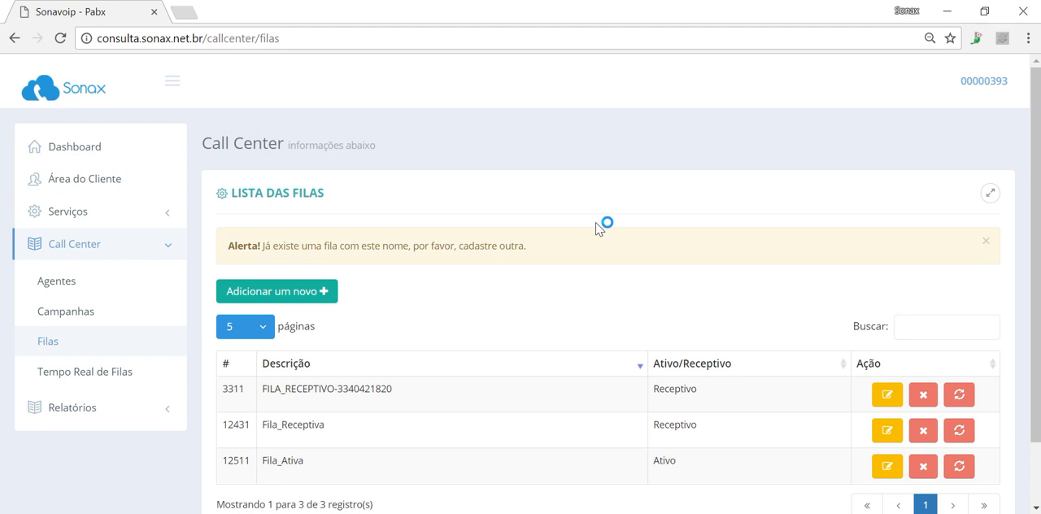
left_click_drag(596, 229, 317, 243)
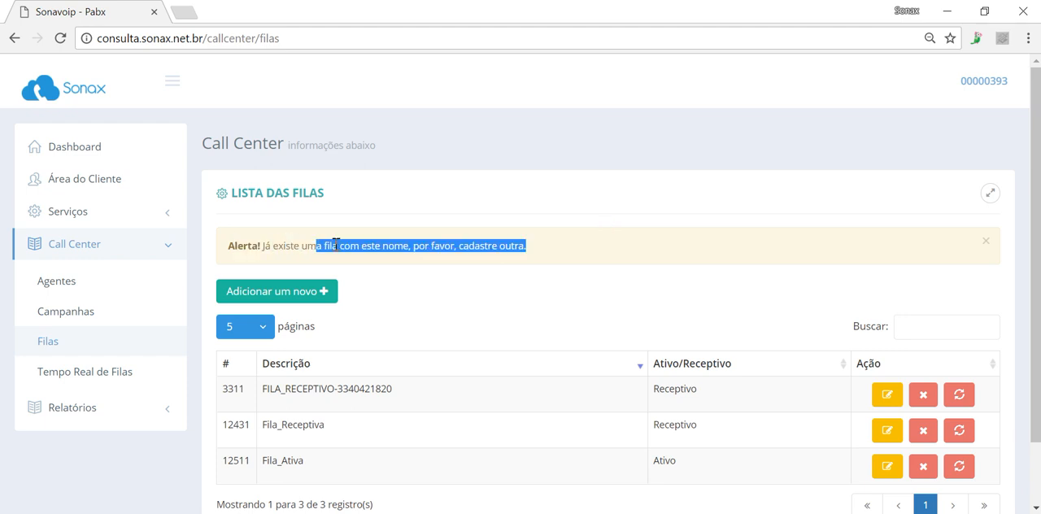
Start another new queue of type Ativo with the description "Fila Cobrança SONA 030917"
left_click(290, 301)
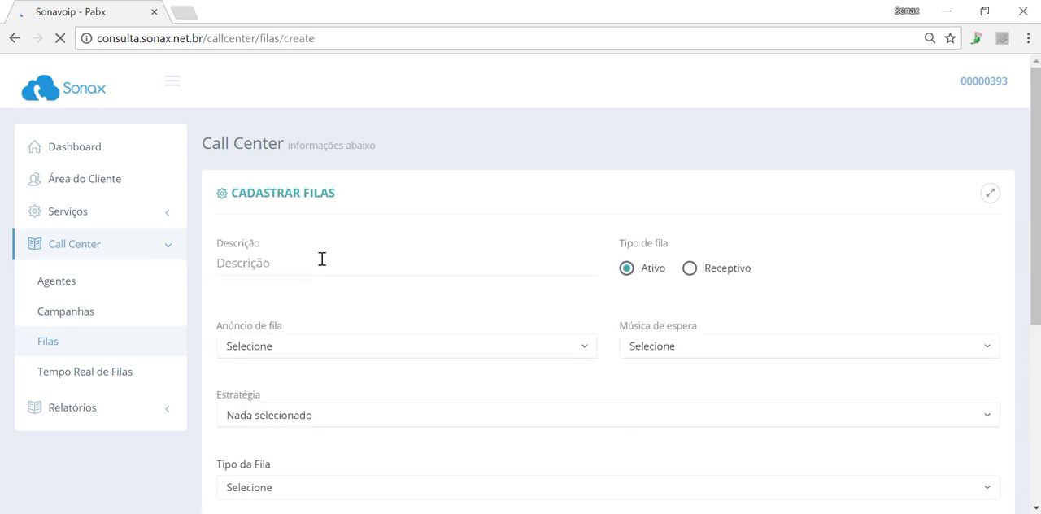
left_click(322, 259)
type("Fil")
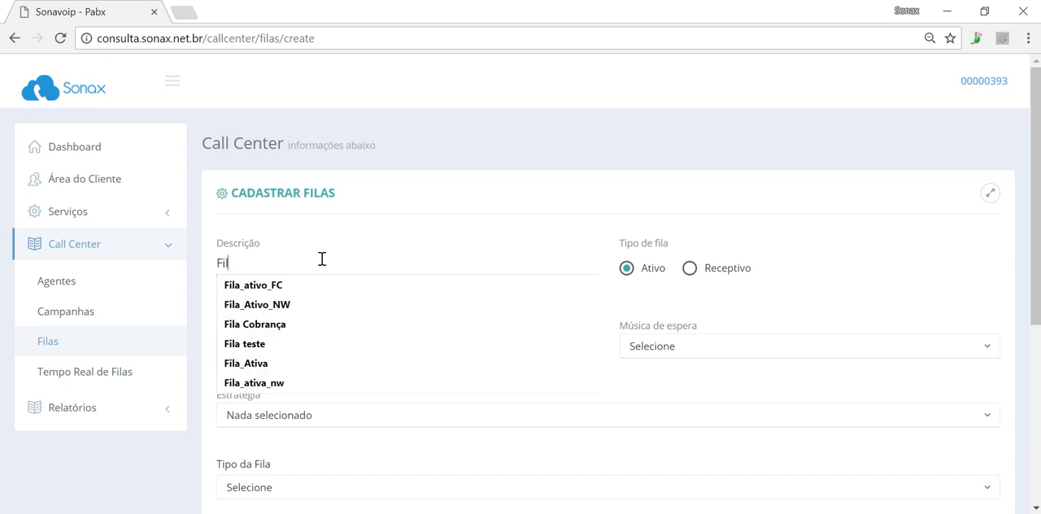
type("a Cobrança")
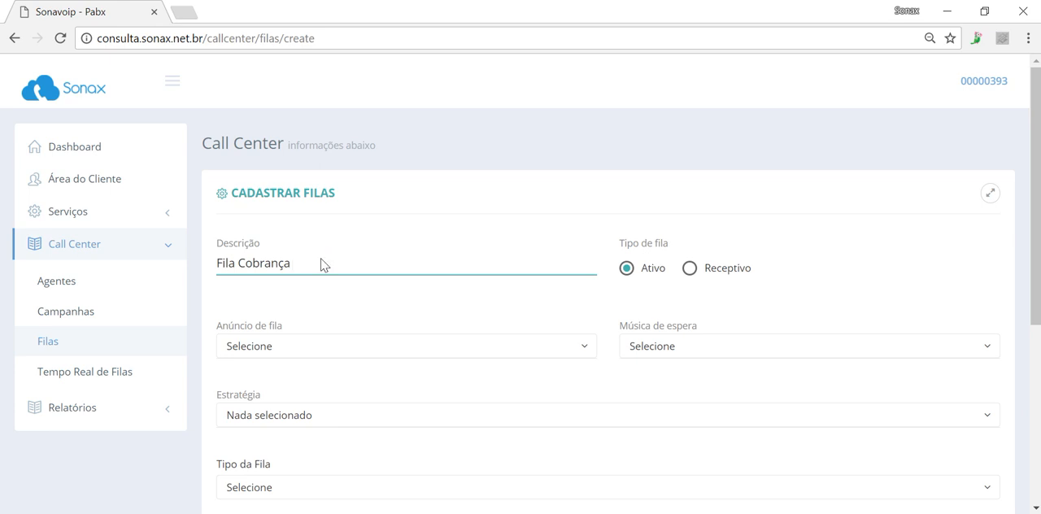
type("SONA 030917")
Choose ESPERA_NOVO_SONAX as the hold music and Balanceamento as the strategy for the "Fila Cobrança SONA 030917" queue
left_click(684, 350)
left_click(686, 397)
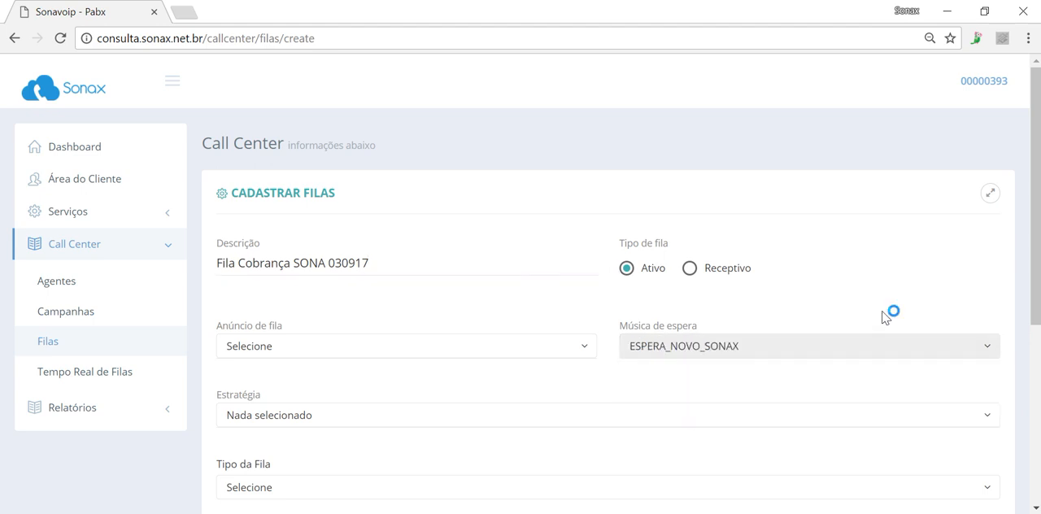
scroll(489, 228, "down", 1)
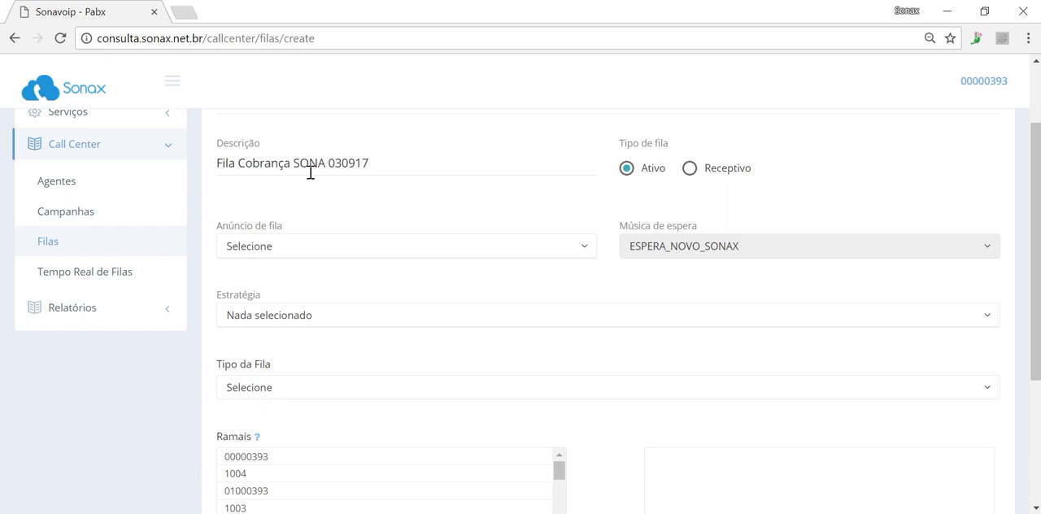
left_click(441, 319)
left_click(354, 365)
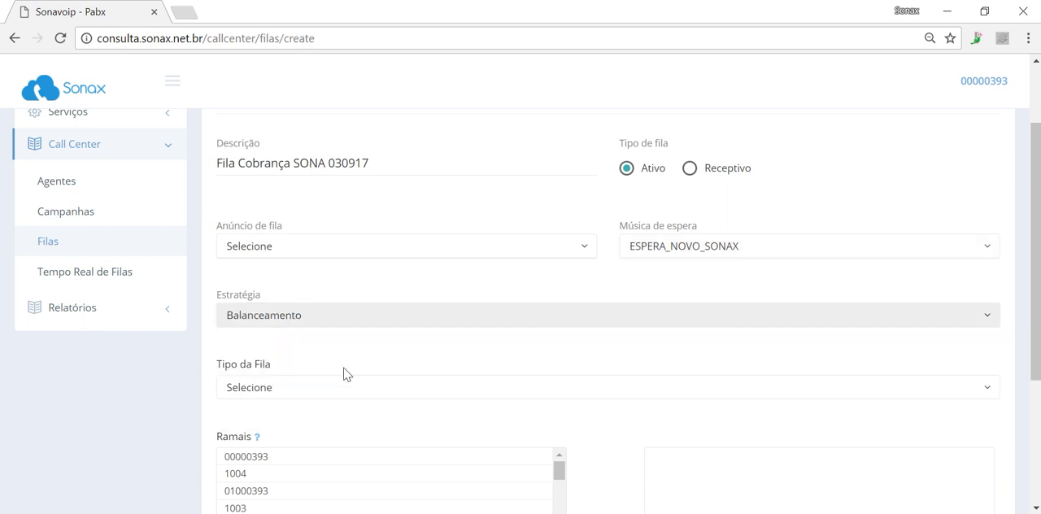
Choose Pabx as the Tipo da Fila and add extensions 1004 and 1003 to the "Fila Cobrança SONA 030917" queue
left_click(344, 389)
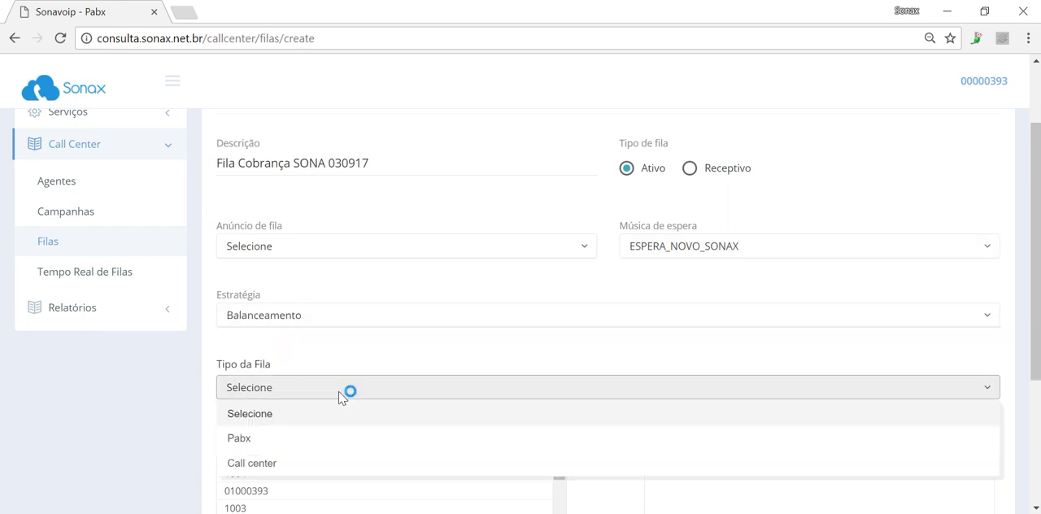
left_click(323, 448)
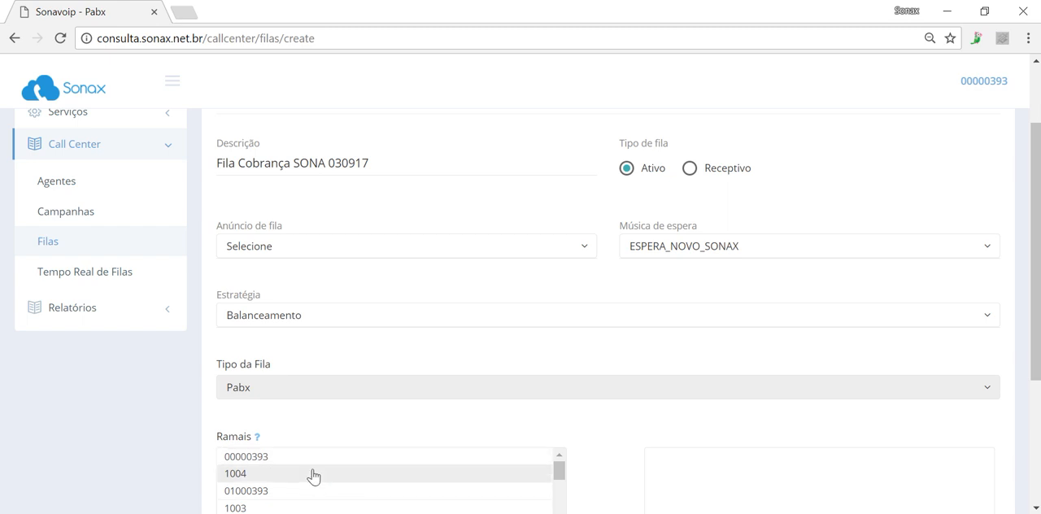
left_click(312, 474)
left_click(292, 489)
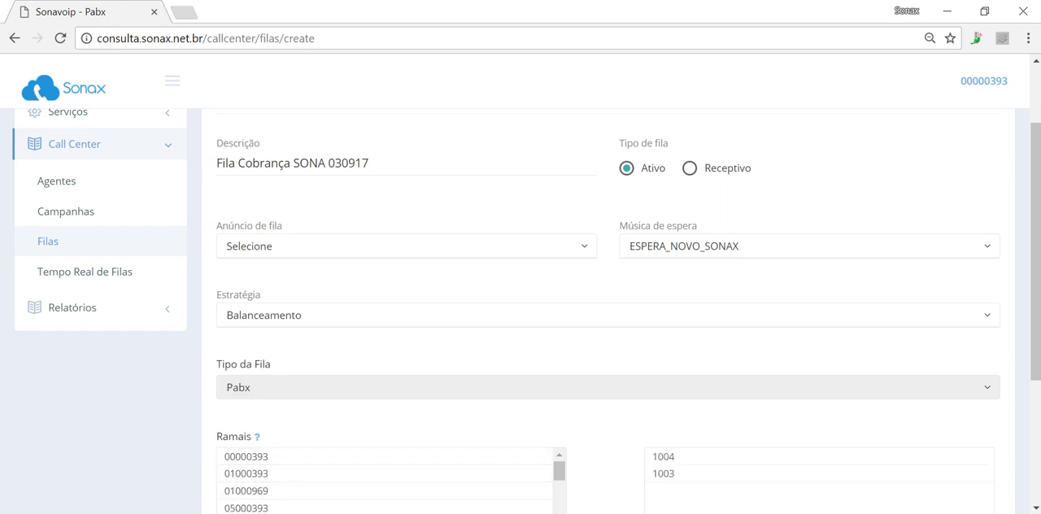
Save the "Fila Cobrança SONA 030917" queue and check the list of queues
scroll(962, 465, "down", 3)
left_click(957, 439)
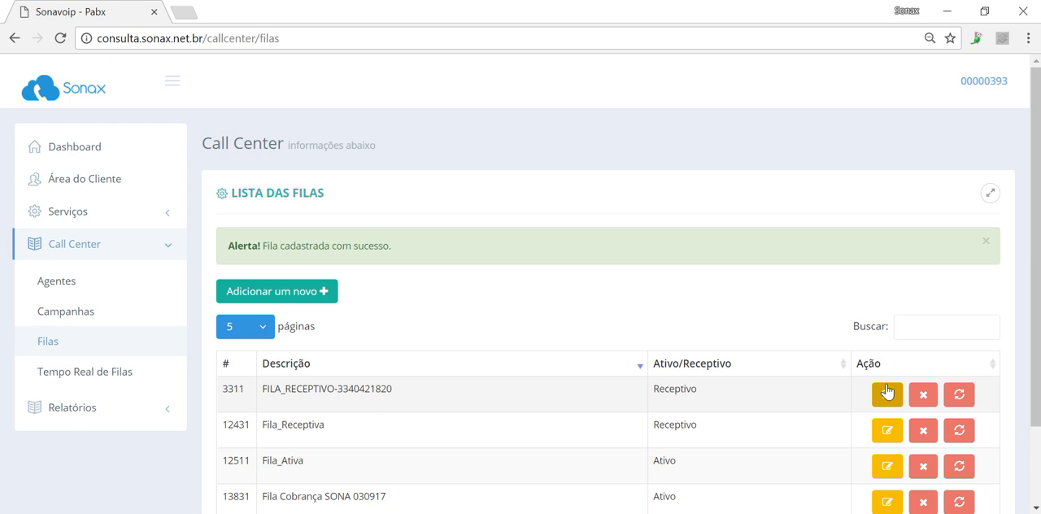
scroll(841, 391, "down", 2)
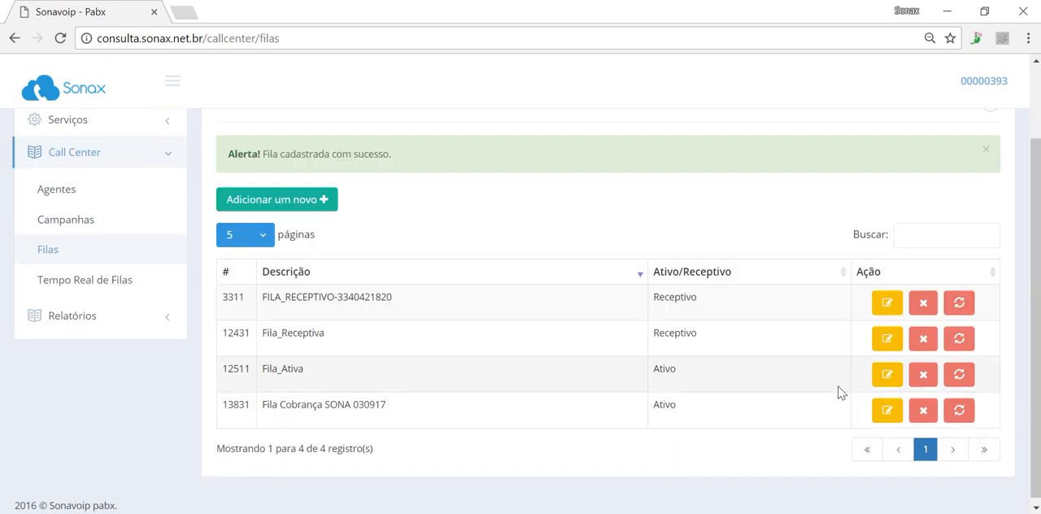